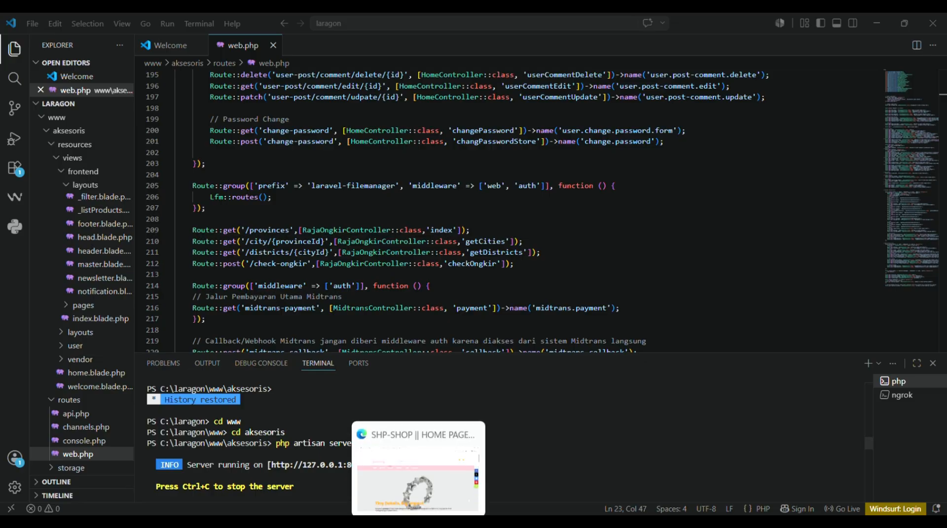
Switch to the shop's home page in the browser and look through its trending items.
left_click(418, 523)
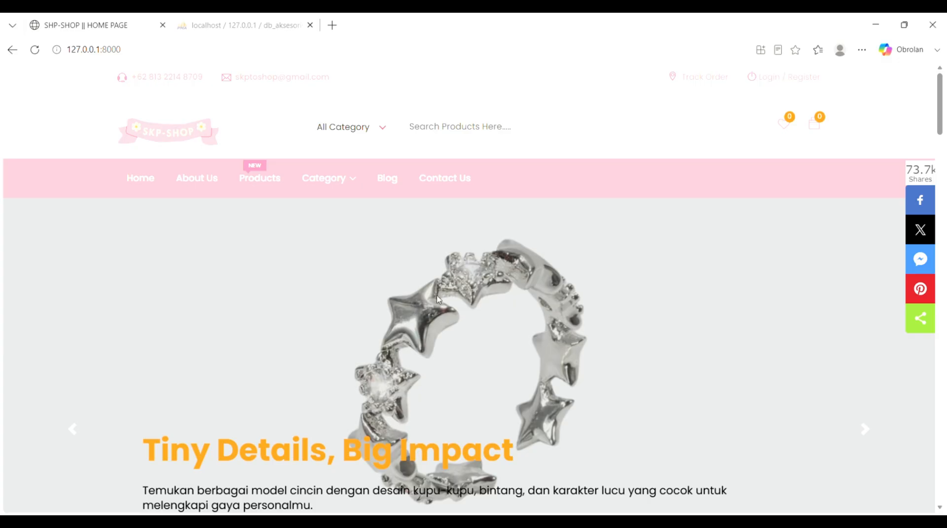
scroll(492, 270, "down", 20)
scroll(492, 271, "up", 20)
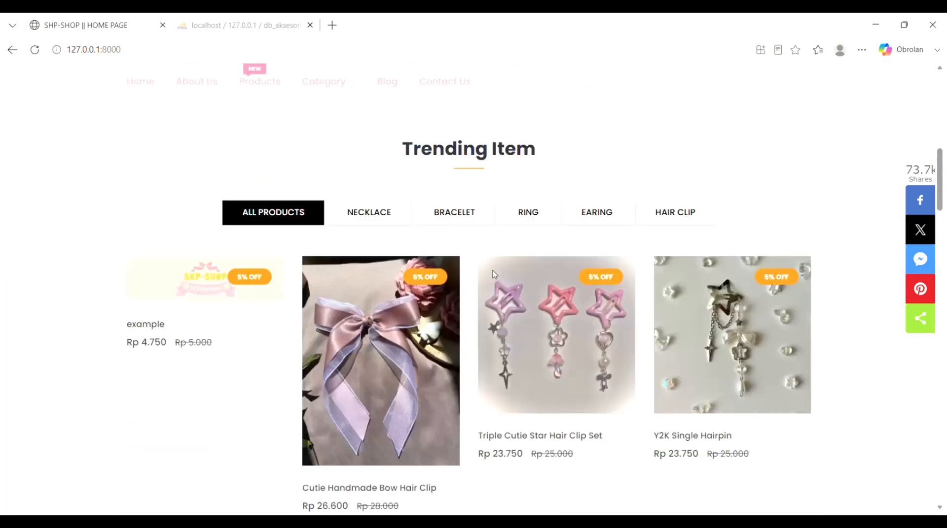
scroll(500, 376, "down", 1)
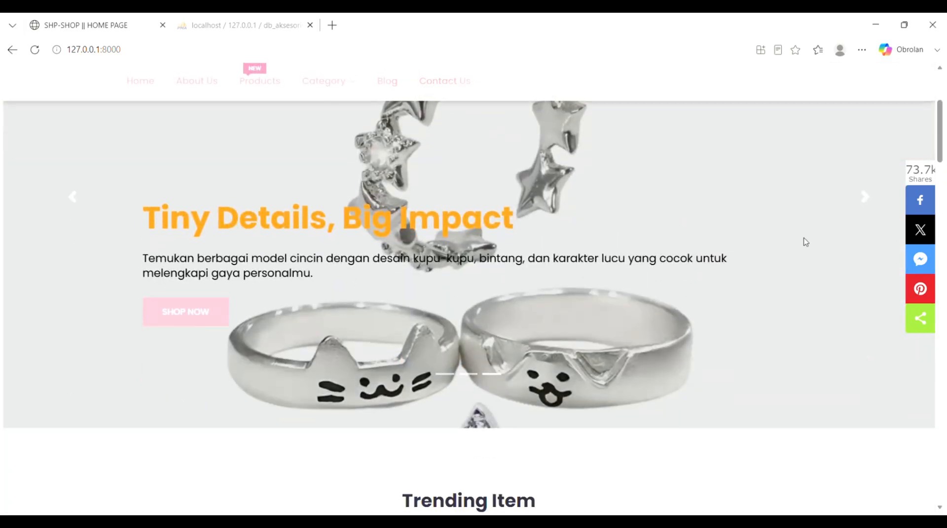
Advance the home page banner through its slides and highlight the contact phone number in the header.
left_click(866, 206)
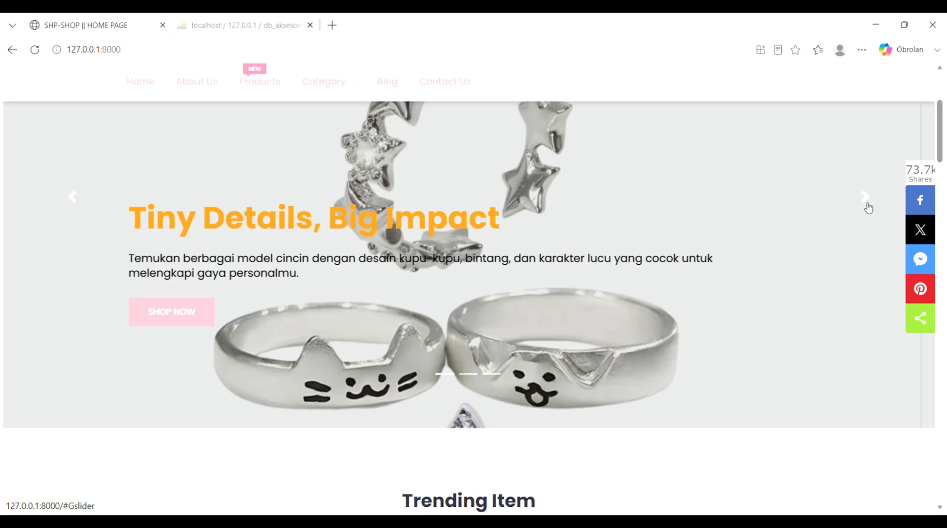
left_click(866, 206)
left_click(866, 206)
scroll(650, 277, "up", 2)
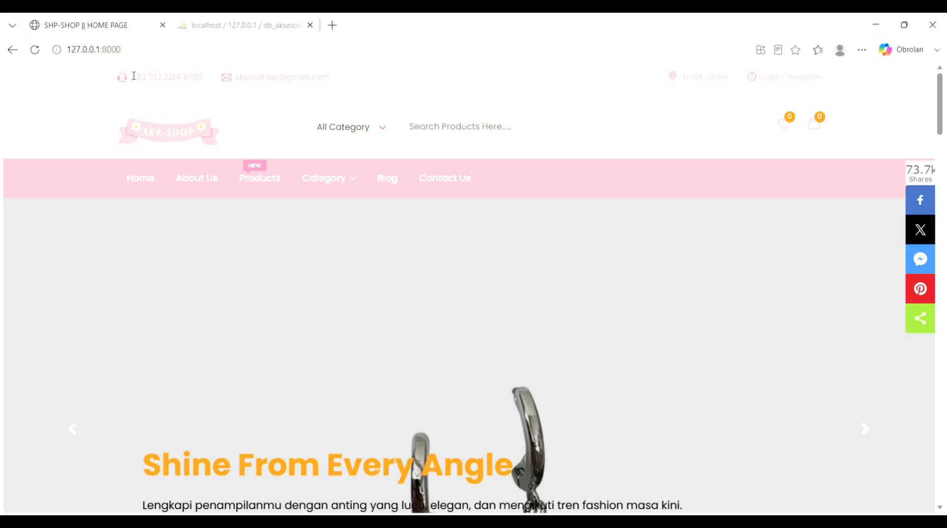
left_click_drag(132, 77, 206, 77)
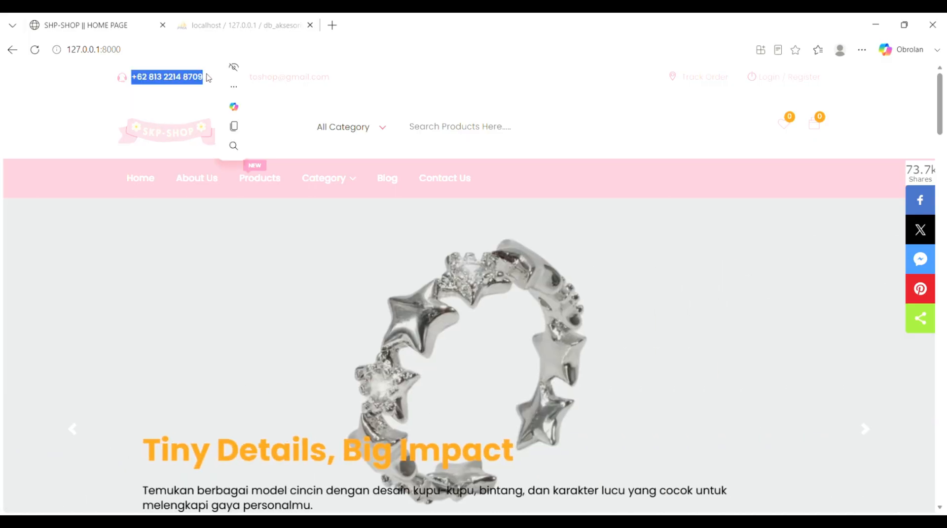
left_click(187, 109)
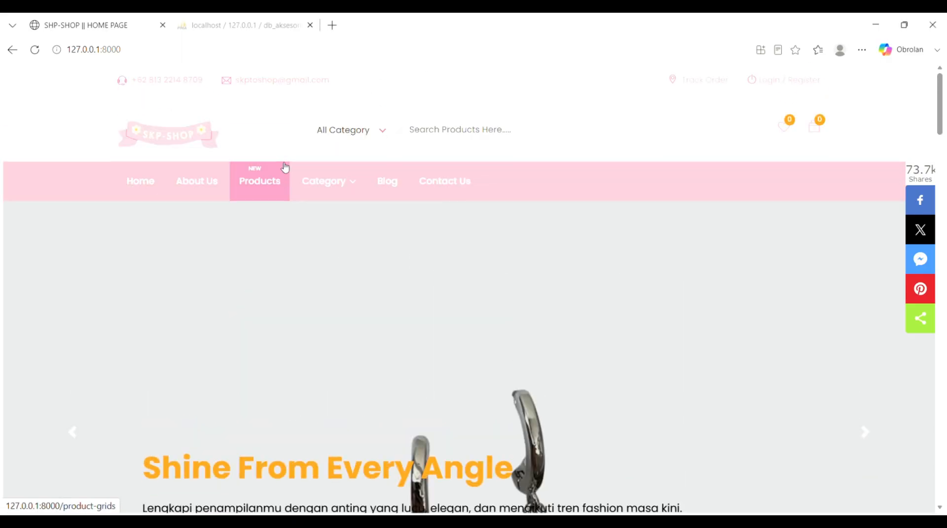
Open the About Us page and read through the shop description down to the newsletter section.
left_click(211, 180)
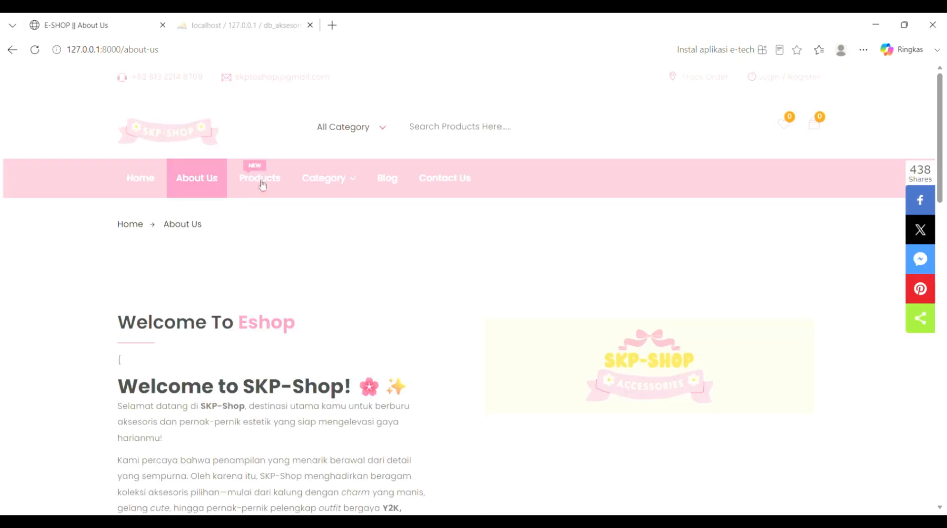
scroll(370, 238, "down", 1)
scroll(448, 342, "down", 2)
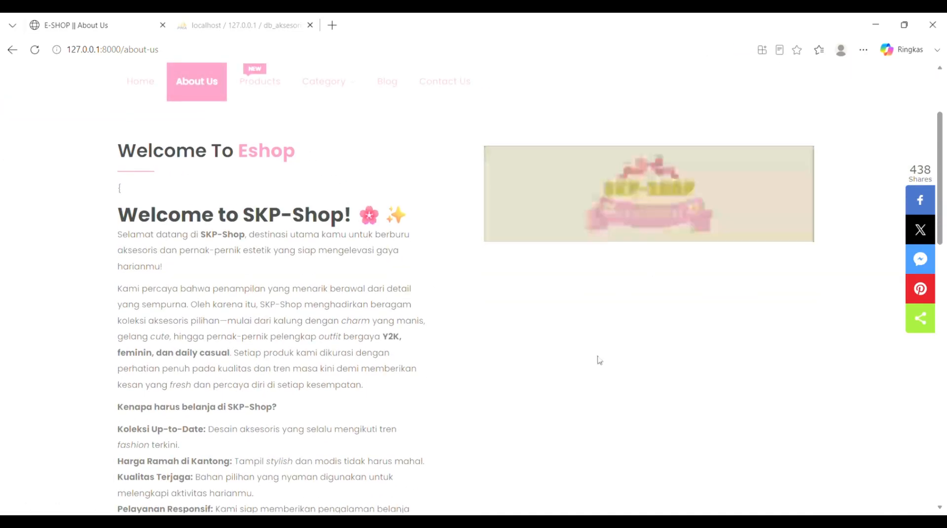
scroll(275, 308, "down", 7)
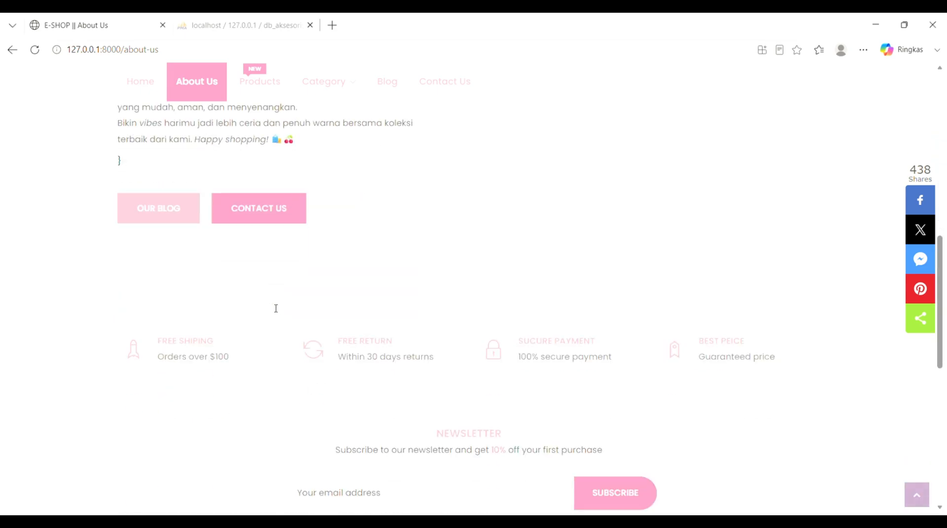
scroll(275, 312, "up", 10)
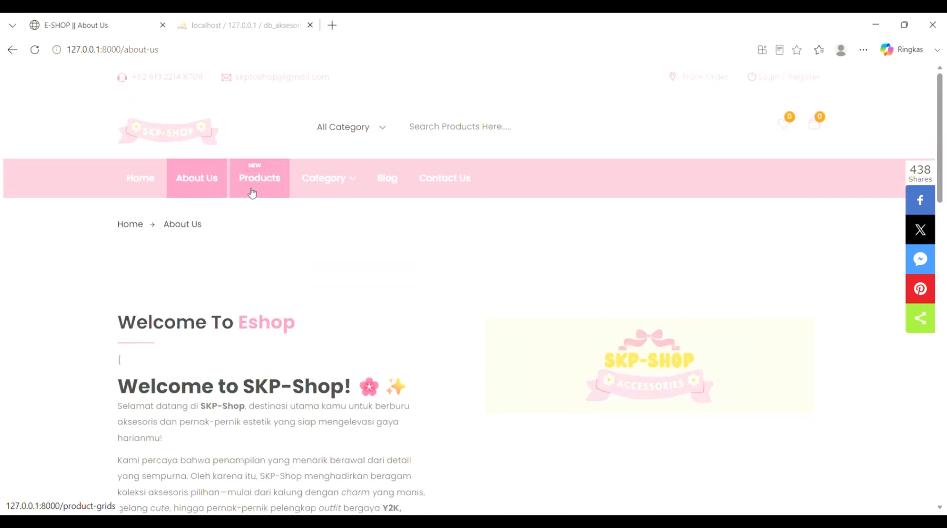
Open the Products page and look through the first page of the product grid.
left_click(252, 193)
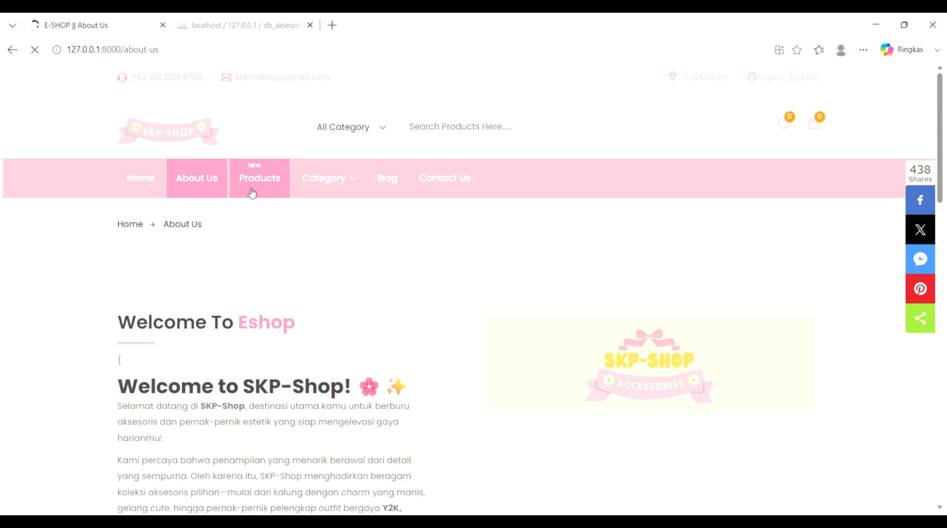
scroll(409, 278, "down", 8)
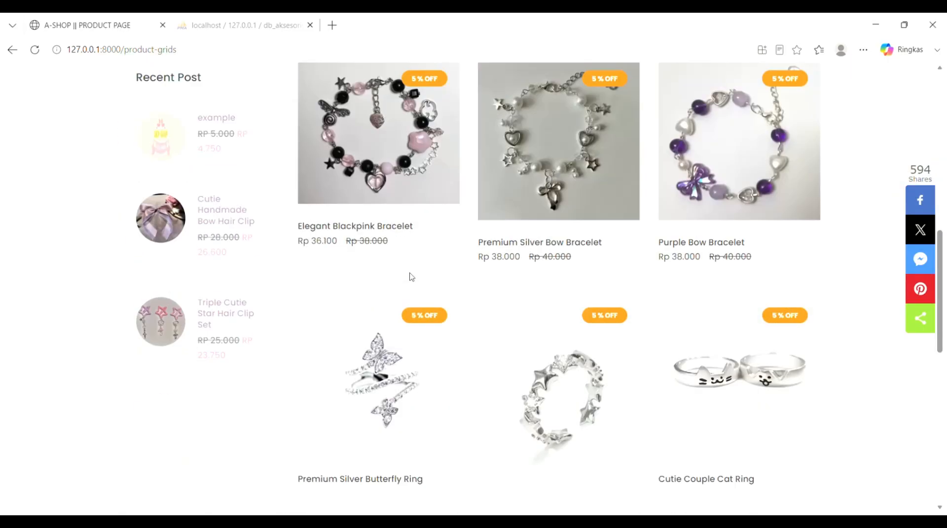
scroll(410, 277, "down", 7)
scroll(408, 274, "up", 7)
scroll(408, 274, "down", 5)
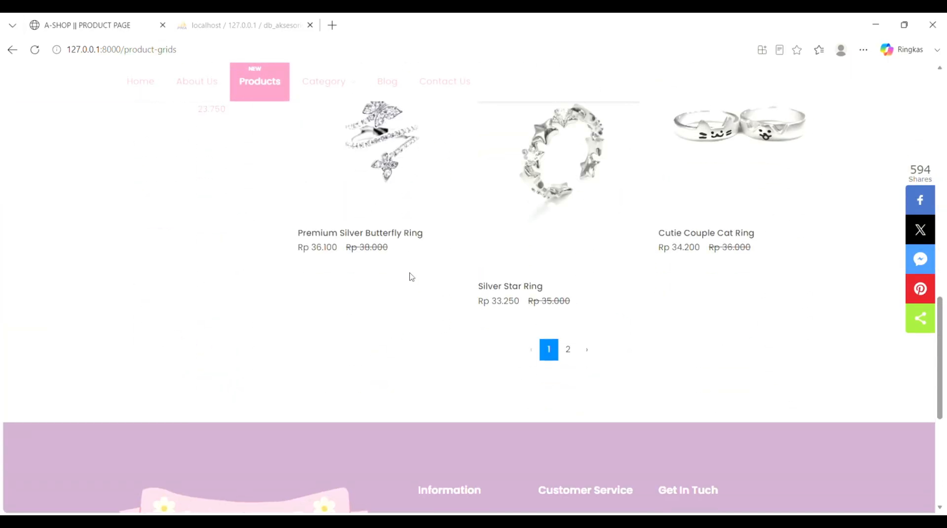
Go to page 2 of the product grid, look through its products and show the list of categories.
left_click(570, 342)
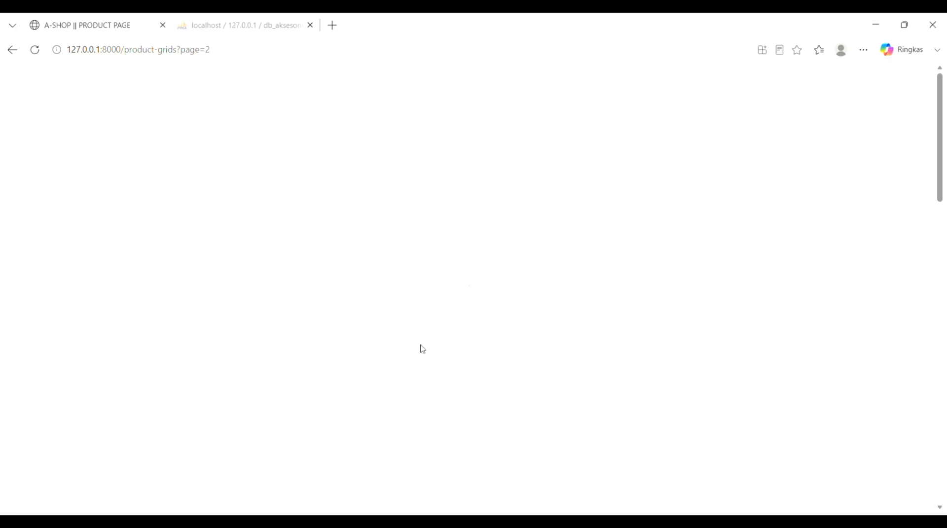
scroll(422, 349, "down", 15)
scroll(419, 349, "up", 15)
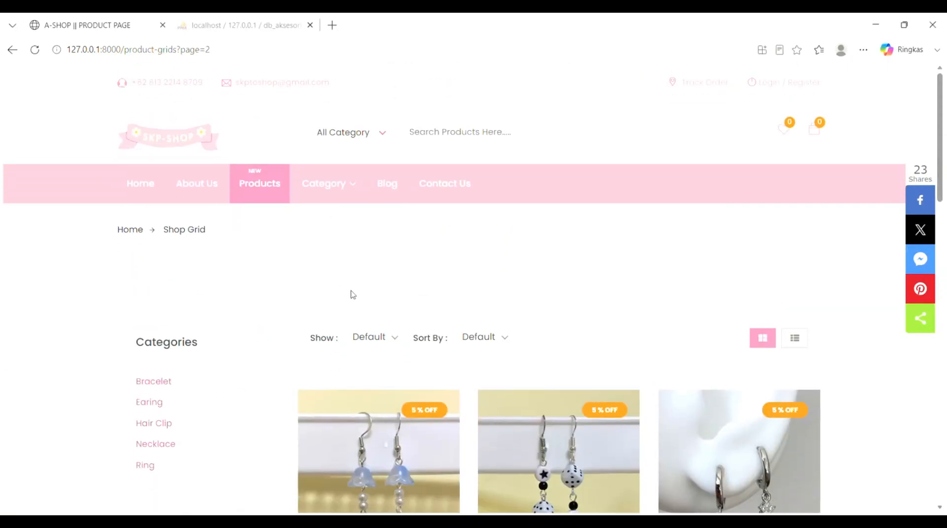
mouse_move(327, 183)
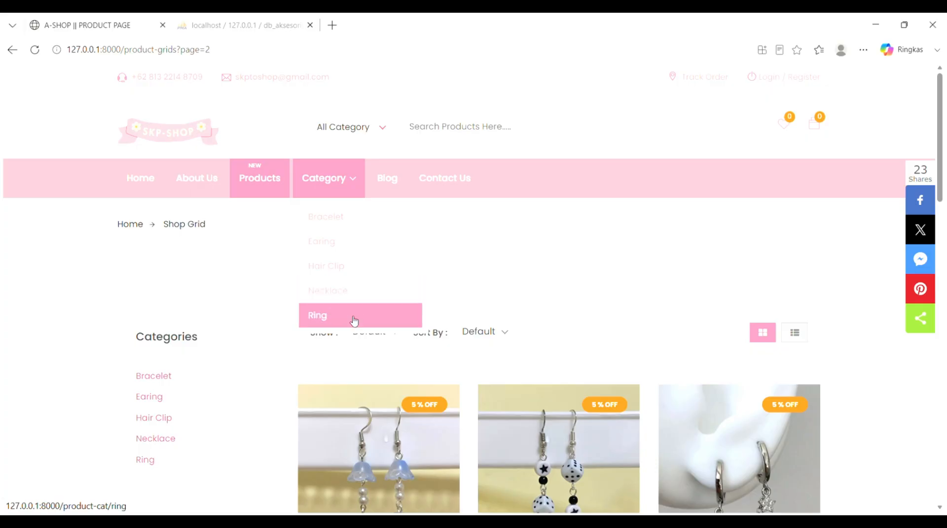
Open the Contact Us page and examine the message form and the shop's contact details.
left_click(437, 193)
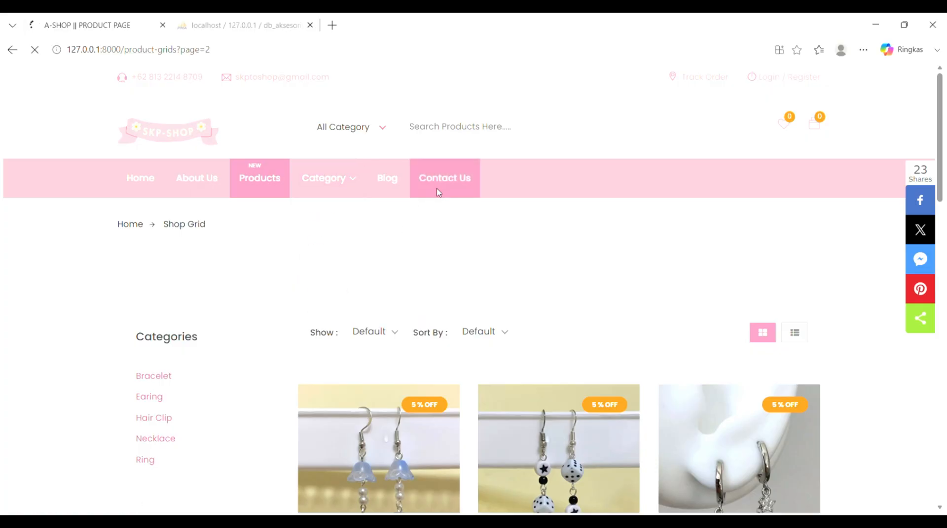
scroll(299, 265, "down", 5)
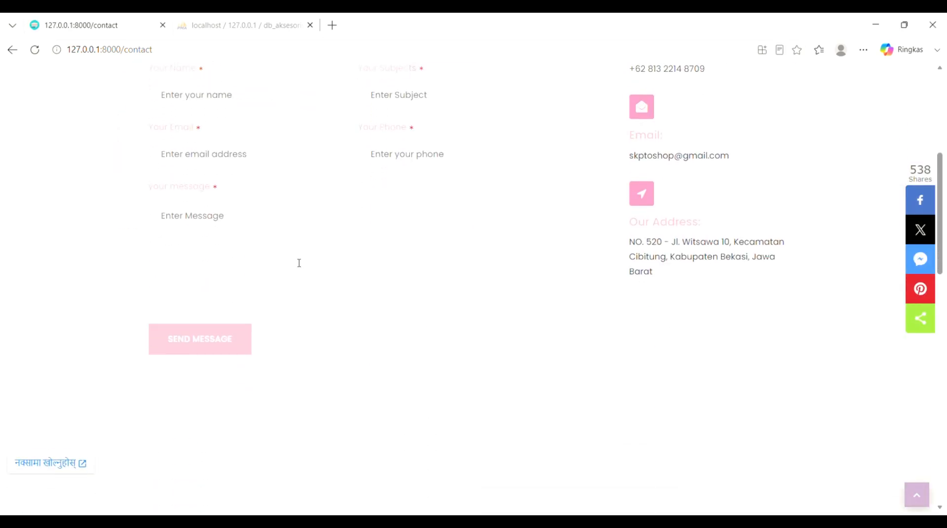
scroll(299, 264, "up", 3)
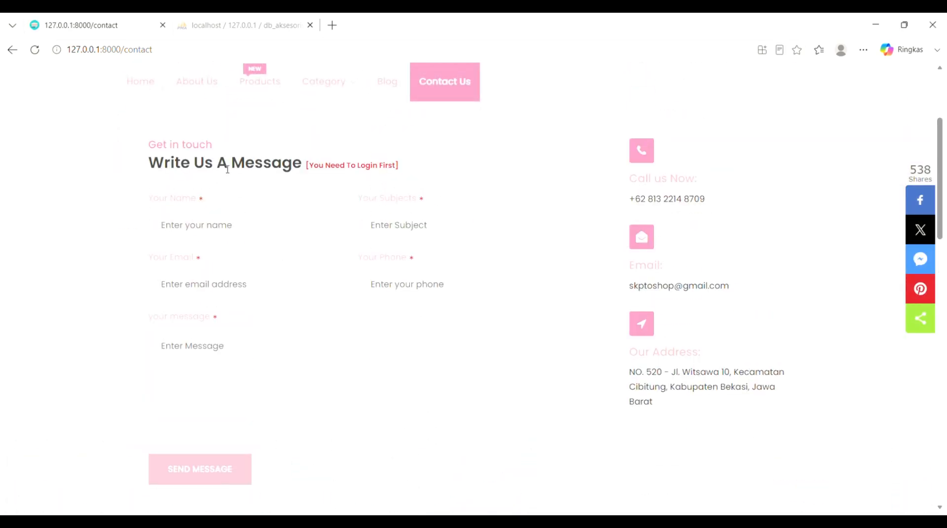
scroll(283, 323, "down", 2)
scroll(481, 294, "up", 4)
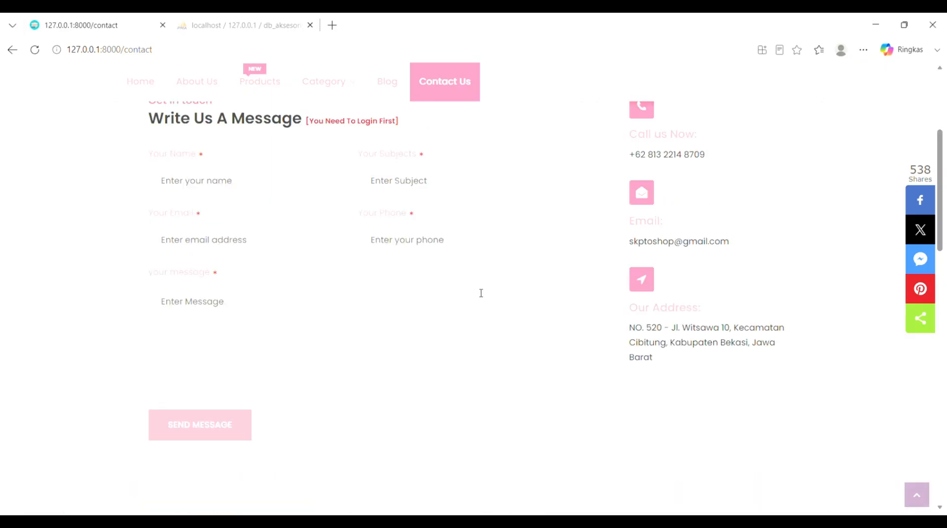
scroll(658, 257, "down", 2)
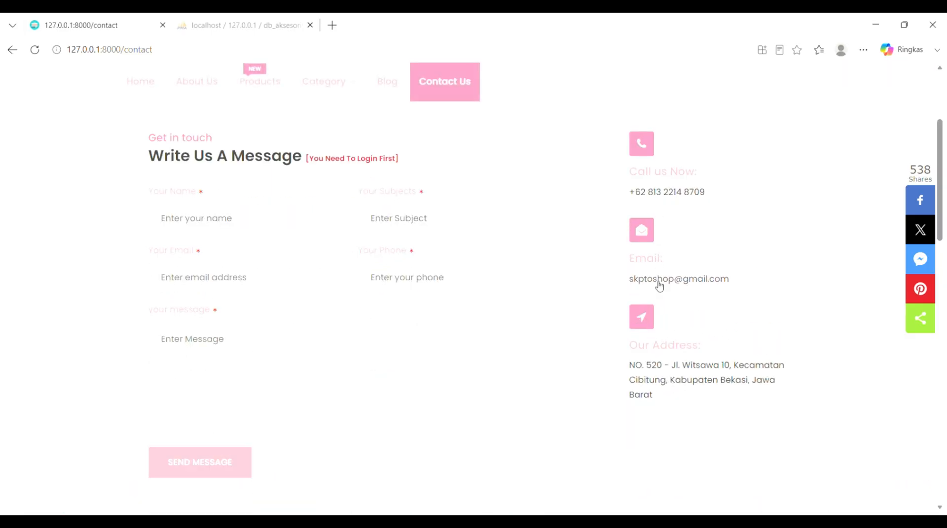
scroll(660, 288, "down", 2)
scroll(668, 301, "up", 1)
scroll(669, 304, "up", 5)
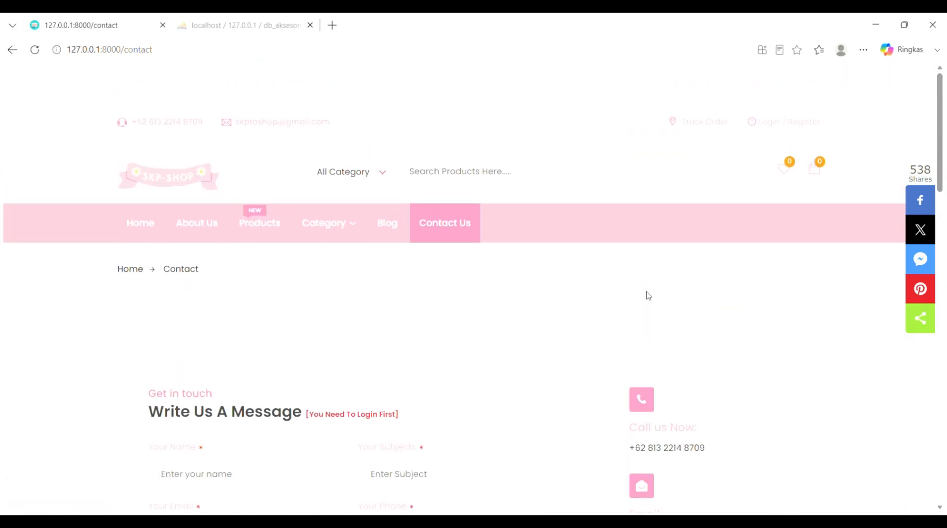
Return to the home page, open the login page and clear the prefilled email and password.
left_click(123, 192)
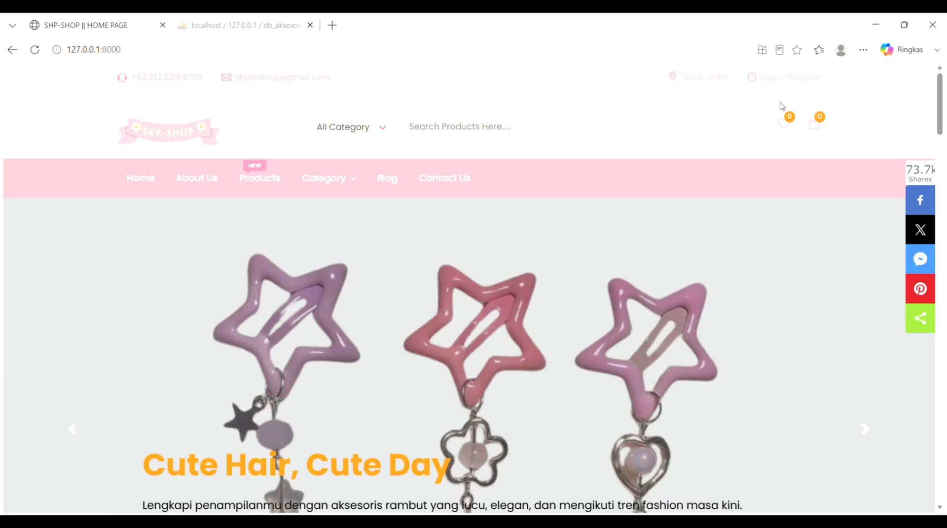
left_click(766, 81)
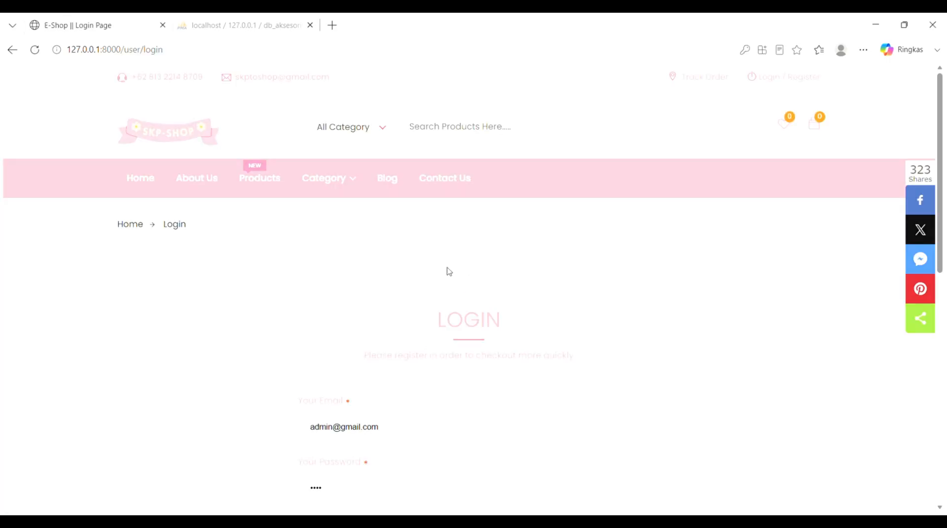
left_click_drag(371, 427, 295, 434)
key("BackSpace")
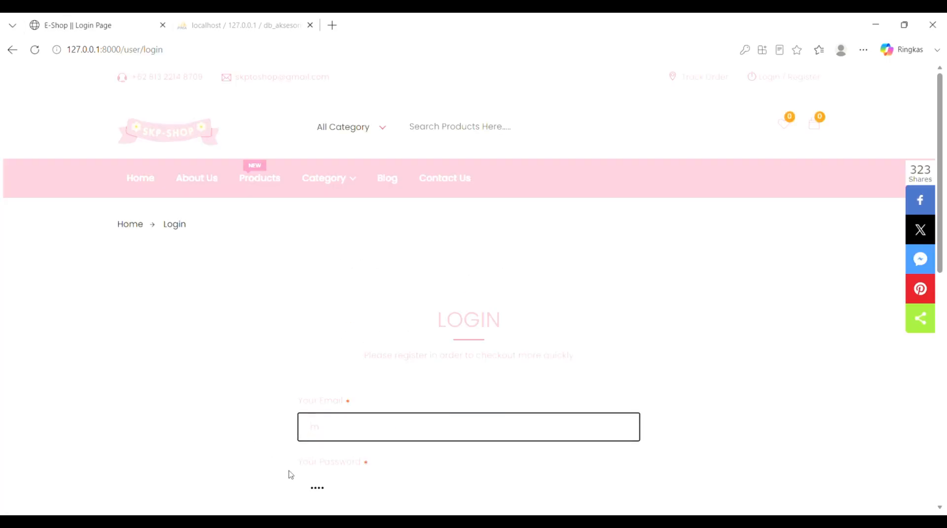
left_click_drag(303, 488, 338, 488)
key("BackSpace")
left_click(324, 425)
key("BackSpace")
scroll(325, 427, "down", 3)
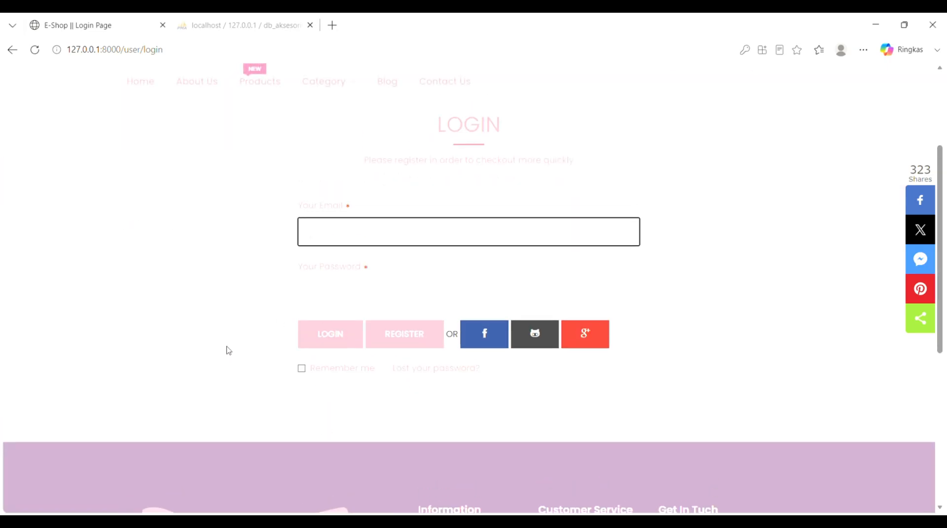
scroll(228, 350, "up", 2)
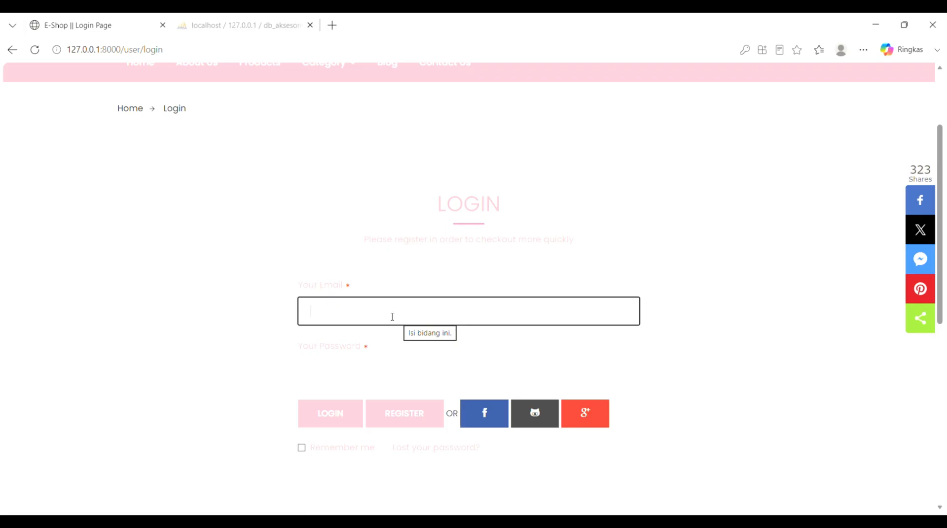
Open the registration page and sign in to the shop with a Google account.
left_click(413, 427)
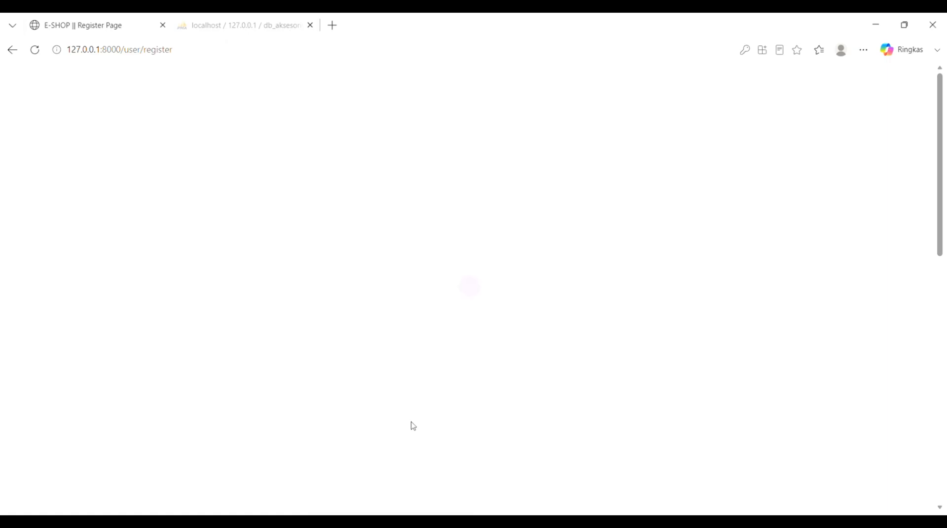
scroll(372, 356, "down", 5)
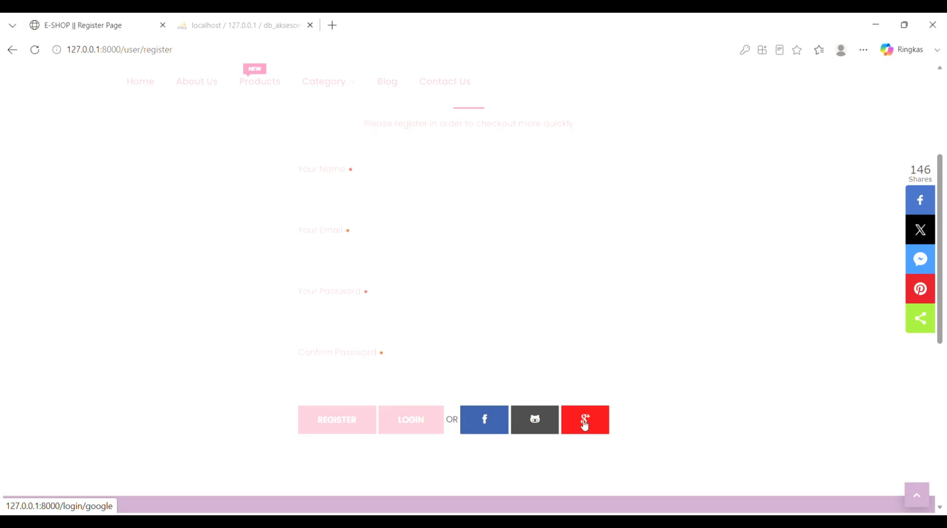
left_click(584, 424)
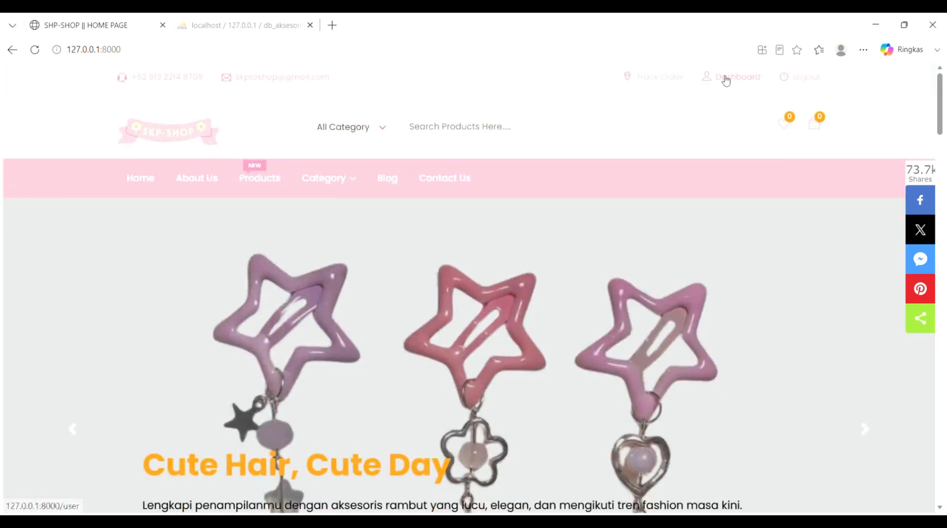
Open the account dashboard in a new tab and look through the home page's trending items while signed in.
left_click(727, 79)
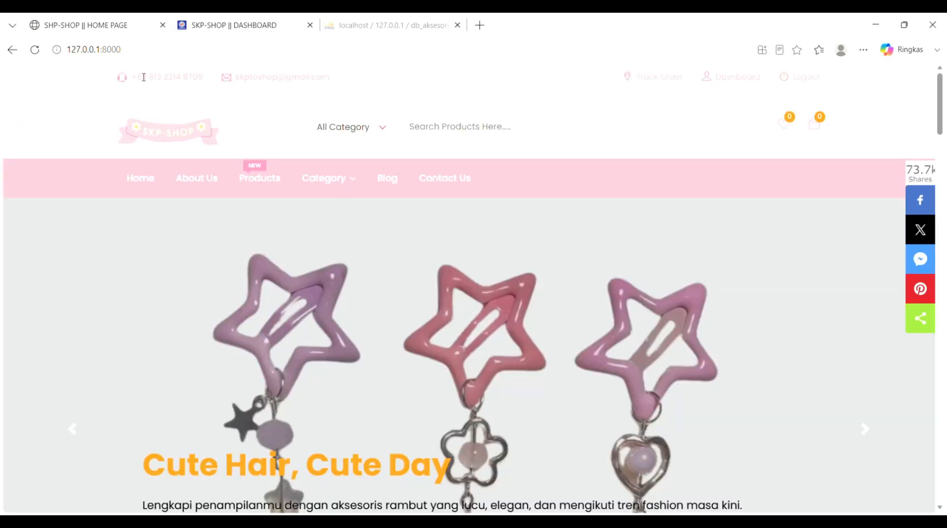
scroll(285, 365, "down", 3)
scroll(285, 366, "down", 10)
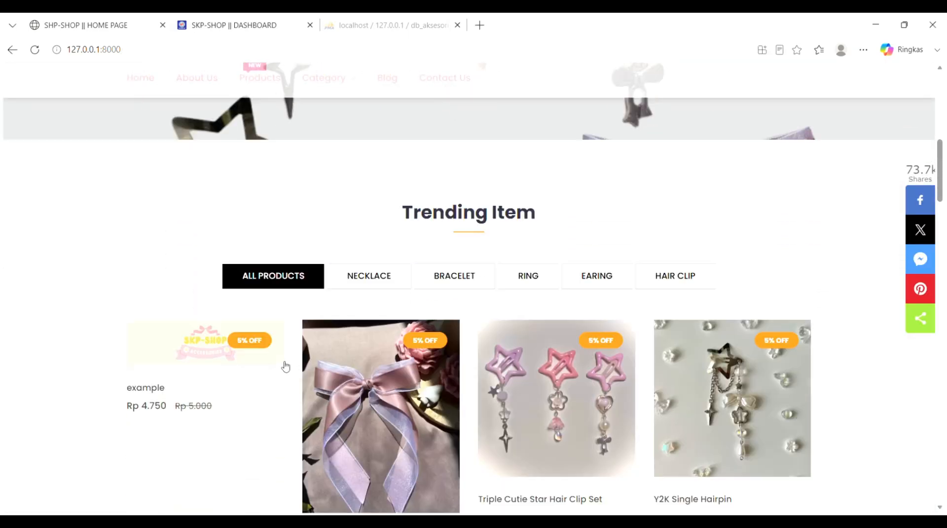
scroll(285, 364, "up", 3)
scroll(387, 311, "up", 10)
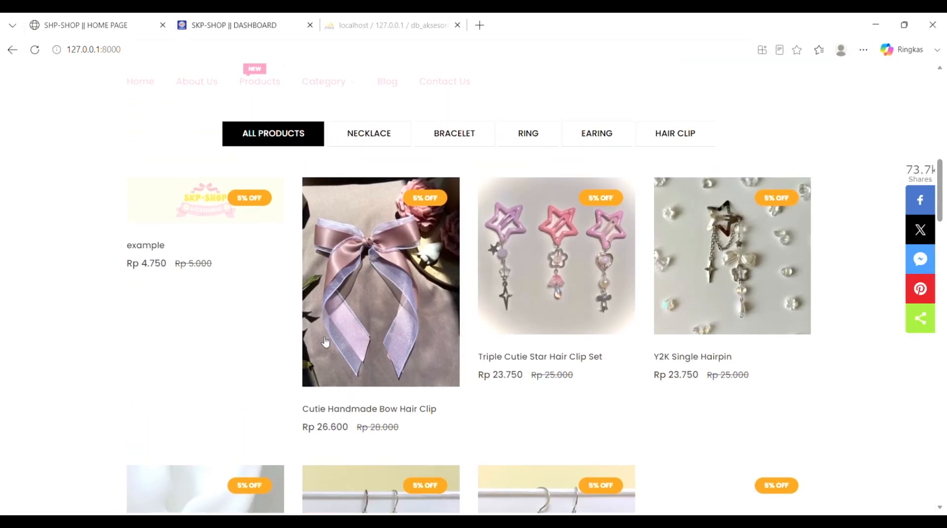
scroll(390, 310, "up", 1)
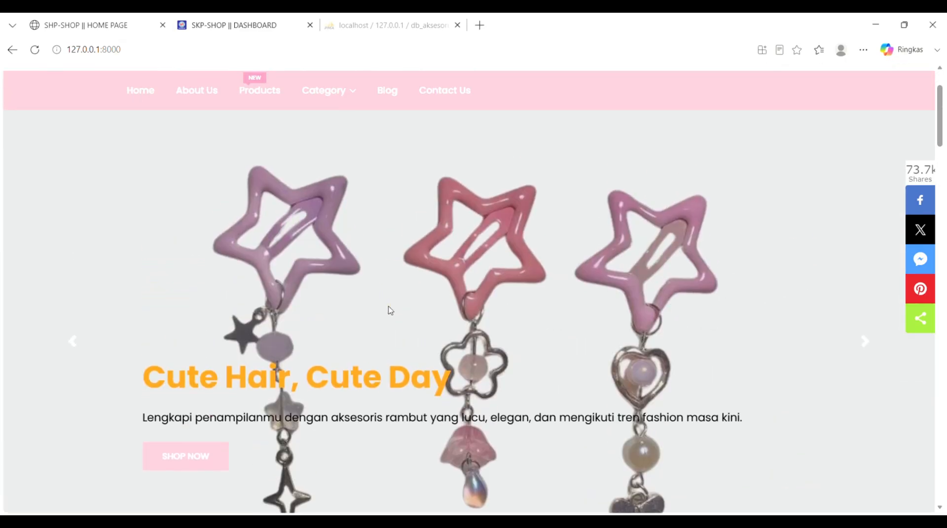
Browse the home page's trending items and add the Single Swagy Earring to the cart.
scroll(391, 310, "up", 2)
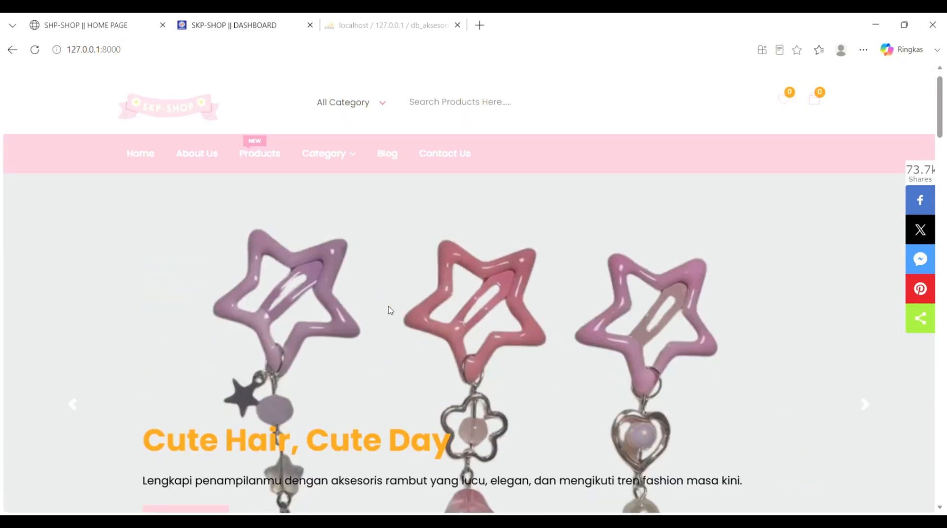
scroll(391, 310, "down", 10)
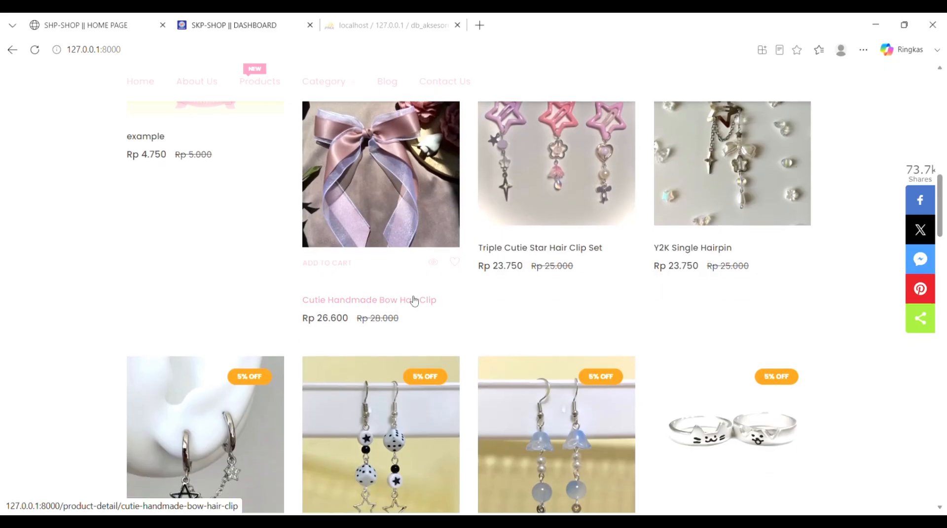
scroll(413, 301, "down", 5)
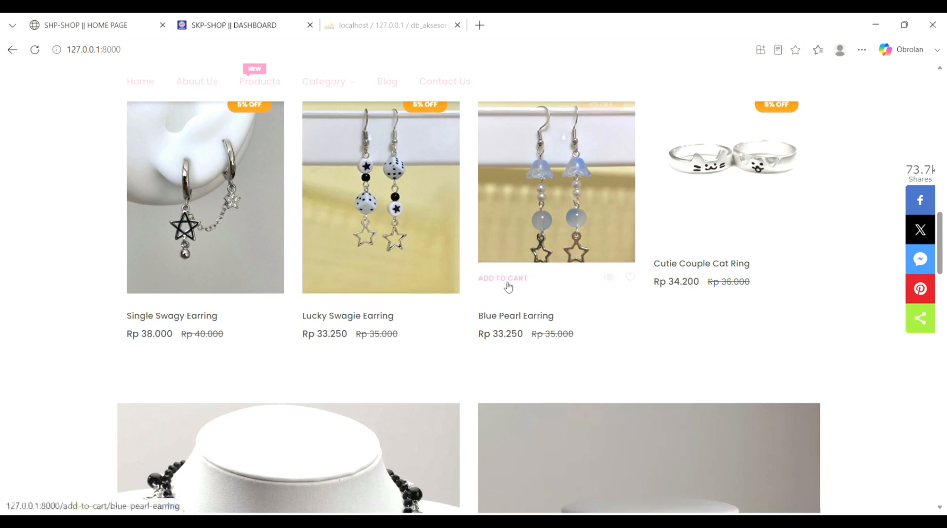
scroll(438, 349, "down", 1)
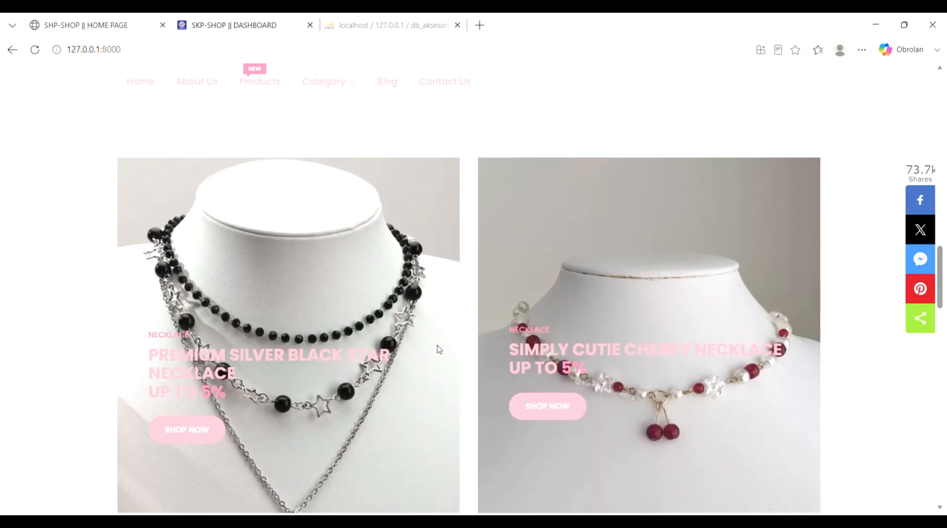
scroll(437, 349, "up", 5)
scroll(438, 350, "down", 1)
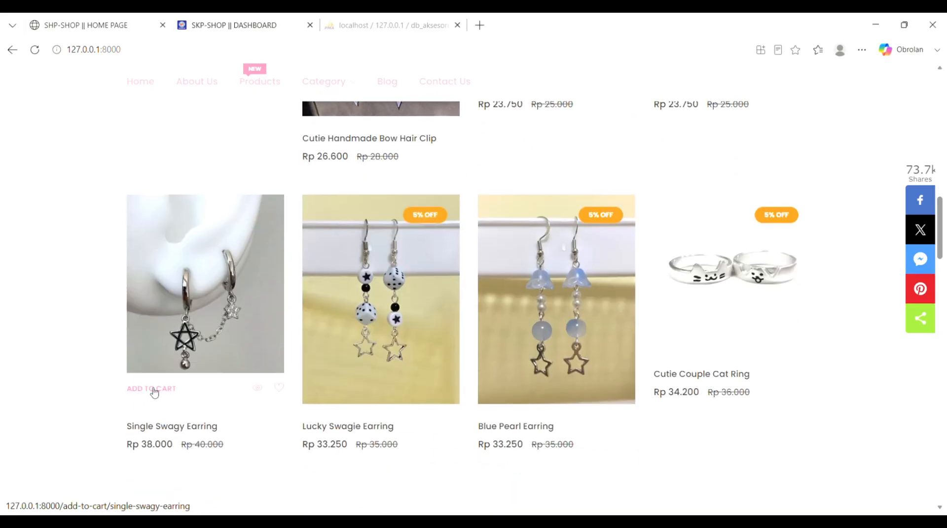
left_click(154, 390)
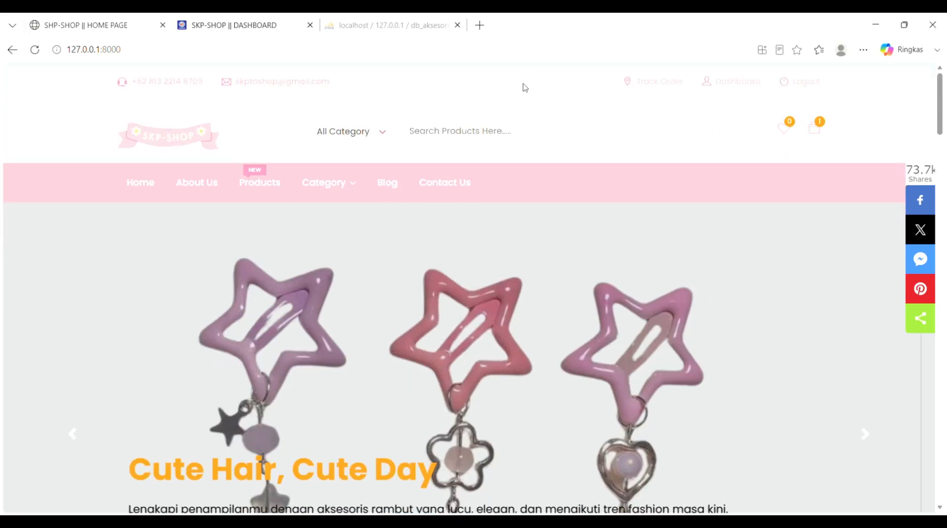
Add the Triple Cutie Star Hair Clip Set from the trending items to the cart.
scroll(473, 266, "down", 1)
scroll(472, 278, "down", 10)
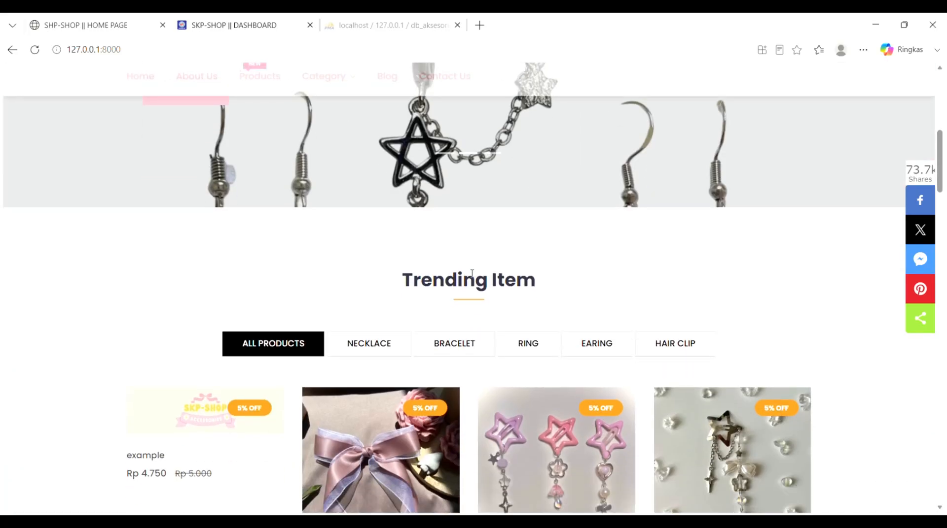
scroll(472, 278, "up", 2)
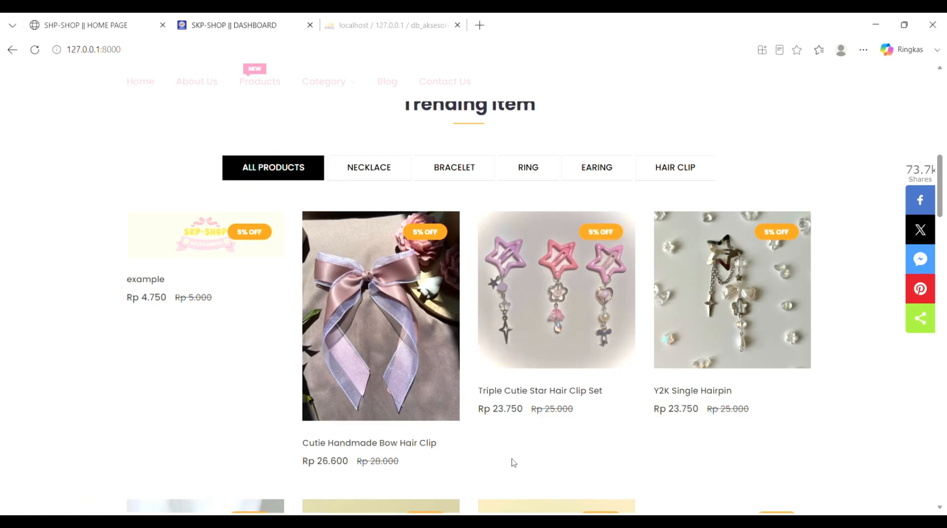
mouse_move(499, 363)
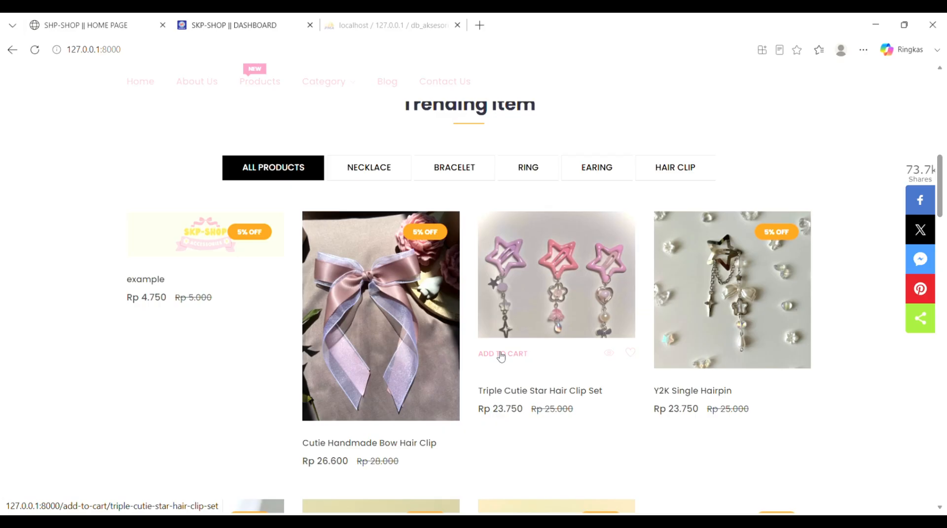
left_click(501, 355)
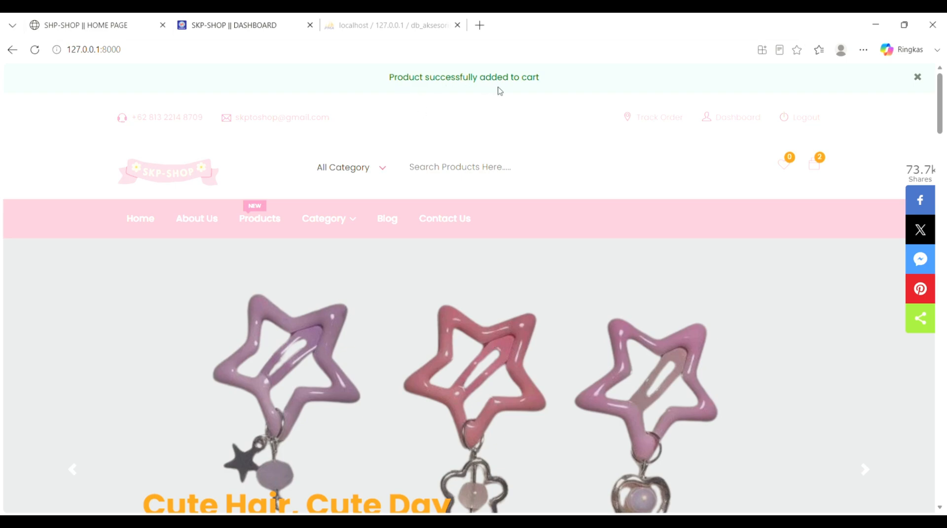
Preview the cart contents, open the full cart page and review its items.
mouse_move(818, 131)
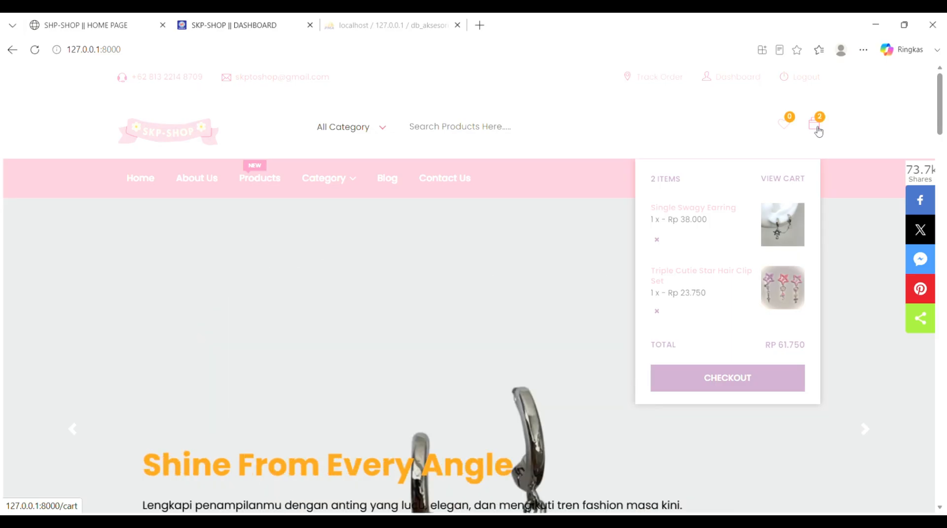
left_click(818, 131)
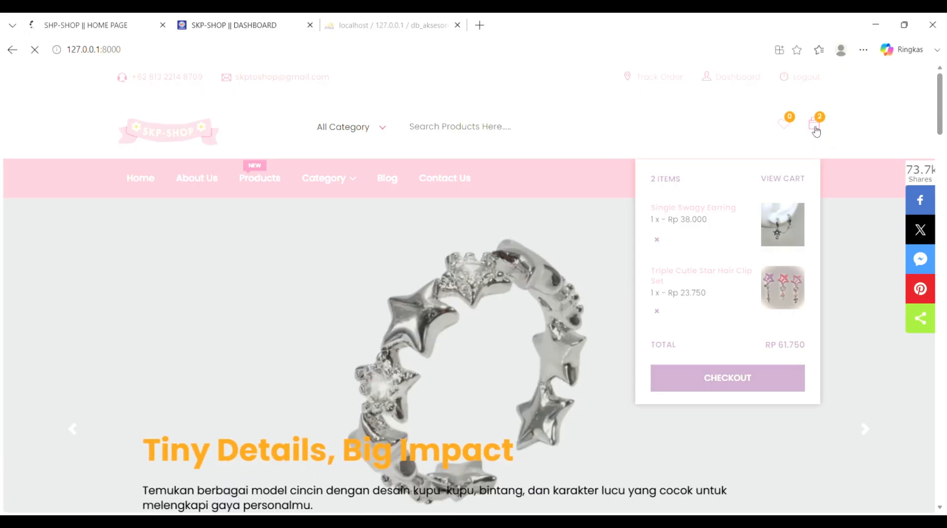
scroll(454, 301, "down", 4)
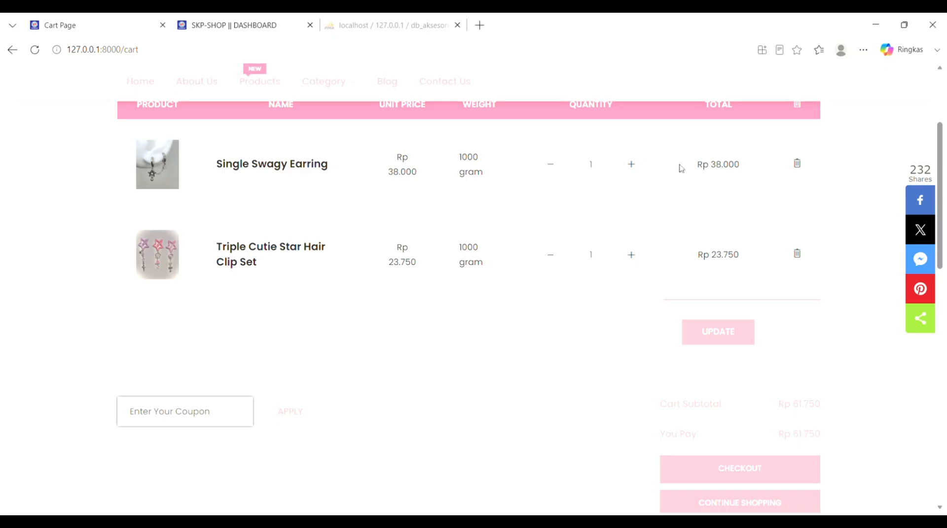
scroll(571, 217, "up", 2)
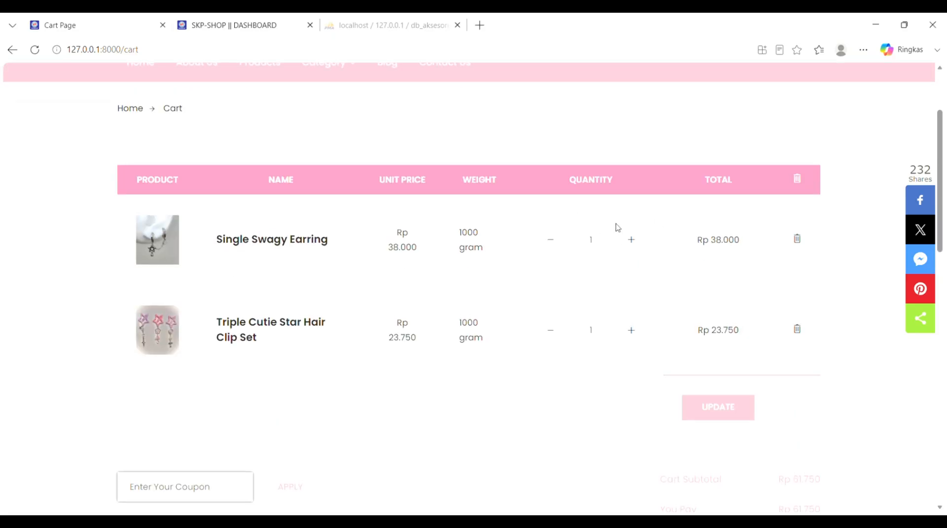
Try raising and lowering the quantities of the cart items, returning each to 1.
left_click(551, 240)
left_click(633, 339)
left_click(553, 340)
scroll(547, 352, "down", 3)
scroll(543, 353, "up", 3)
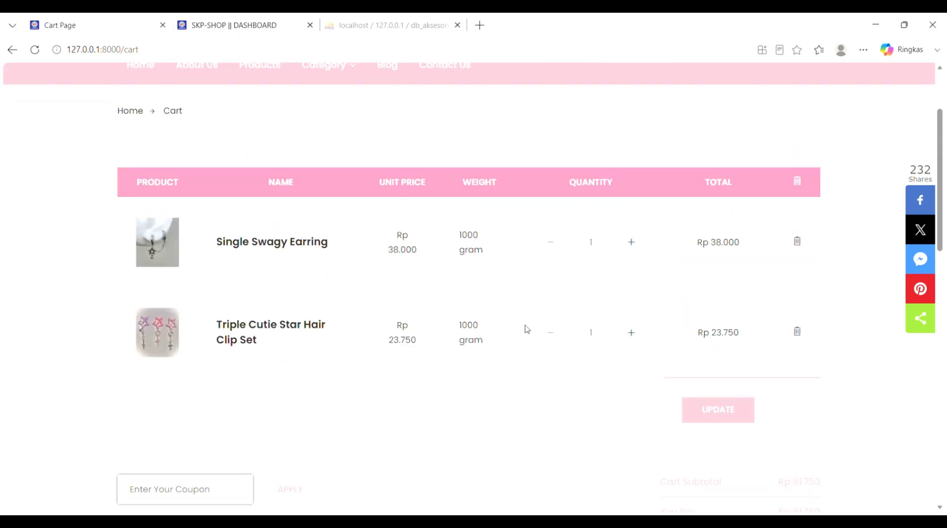
scroll(526, 329, "down", 1)
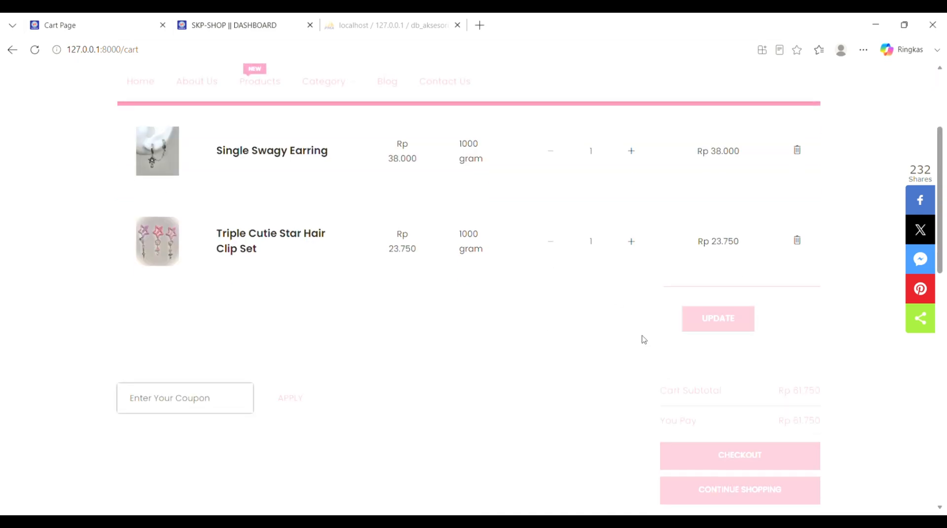
scroll(643, 337, "up", 2)
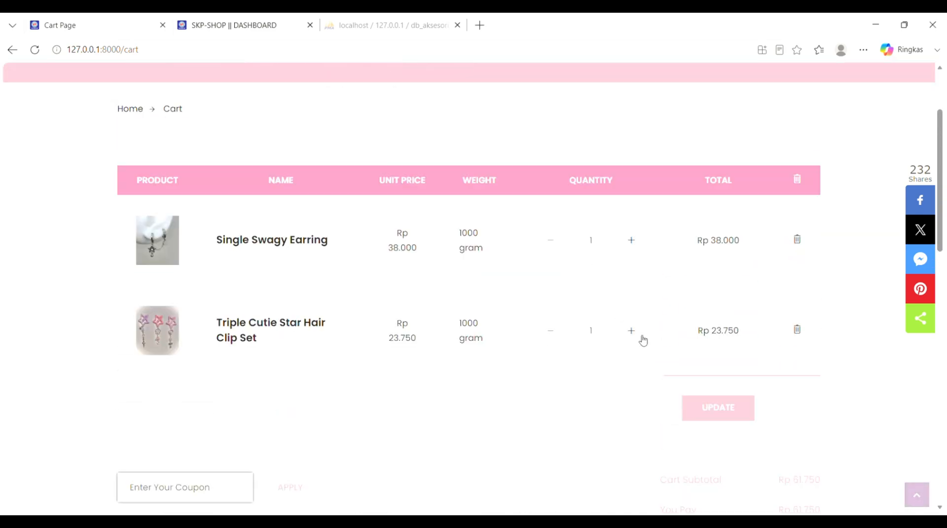
Remove the Triple Cutie Star Hair Clip Set from the cart and proceed to checkout.
left_click(796, 329)
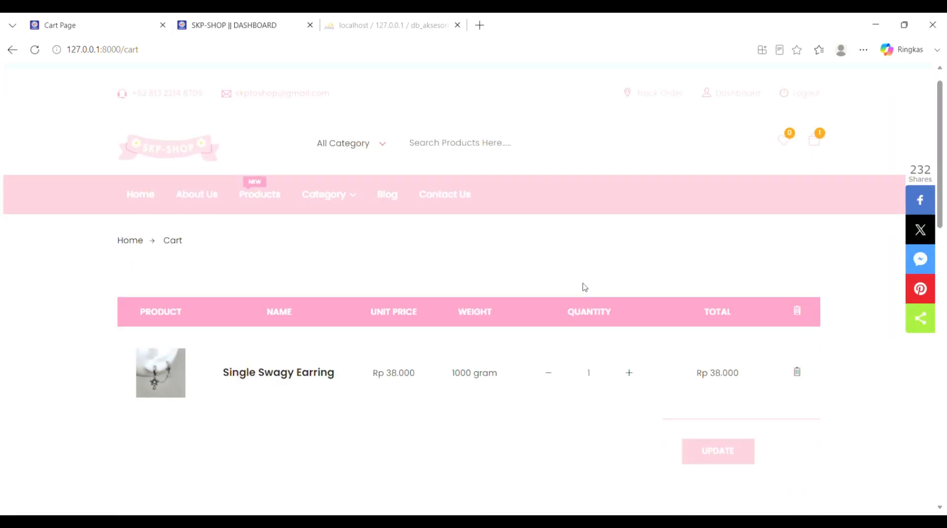
scroll(584, 288, "down", 3)
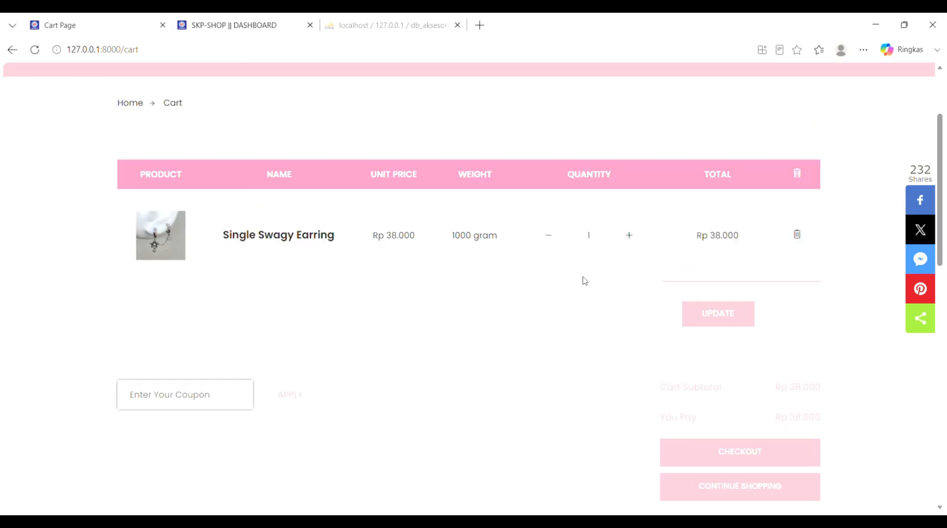
scroll(663, 327, "down", 3)
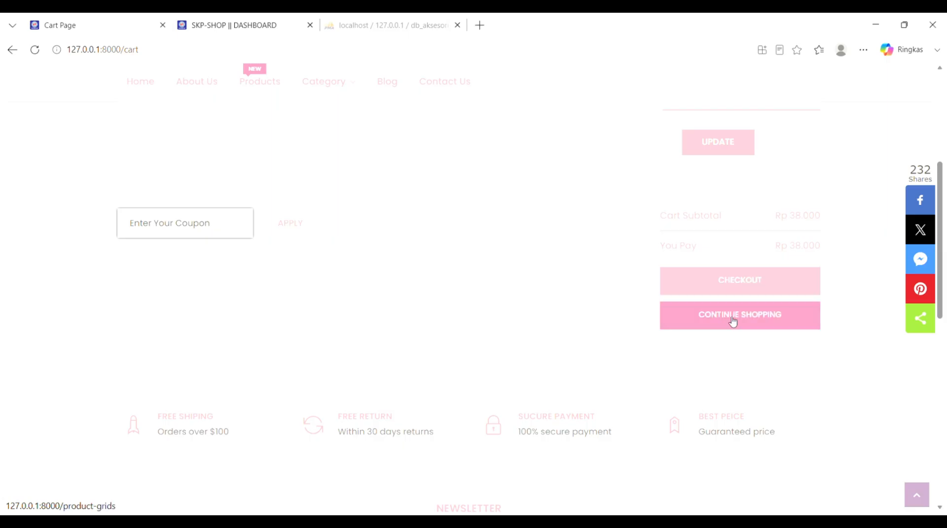
left_click(732, 281)
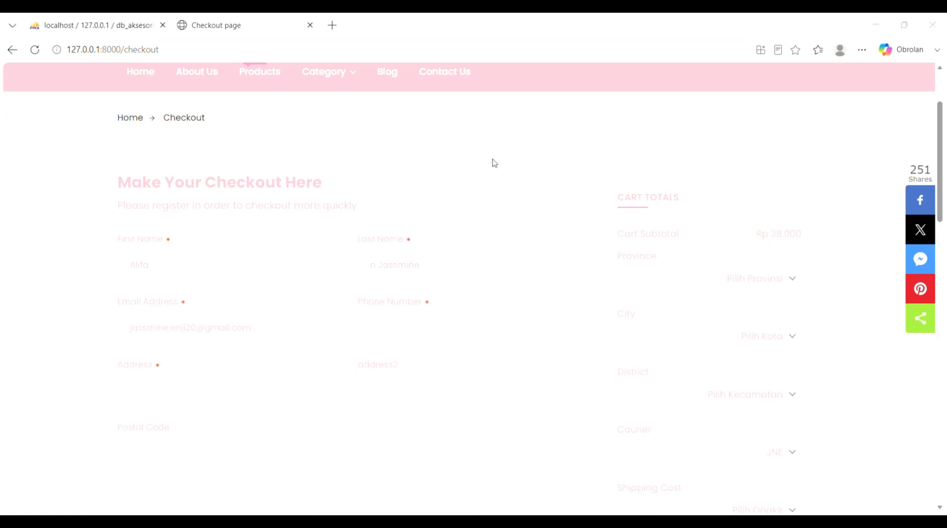
Fill in the customer's phone number, address, postal code and second address on the checkout form from the saved browser info.
scroll(474, 251, "up", 2)
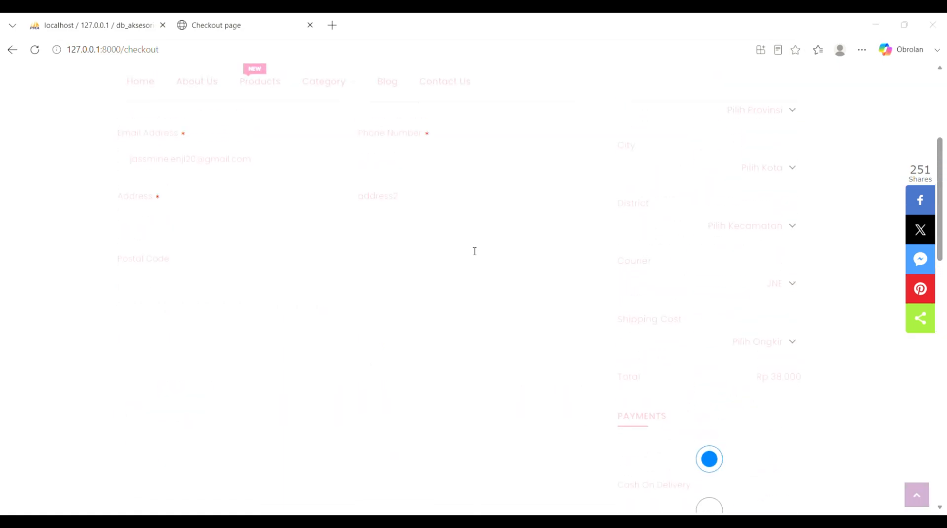
scroll(270, 260, "down", 2)
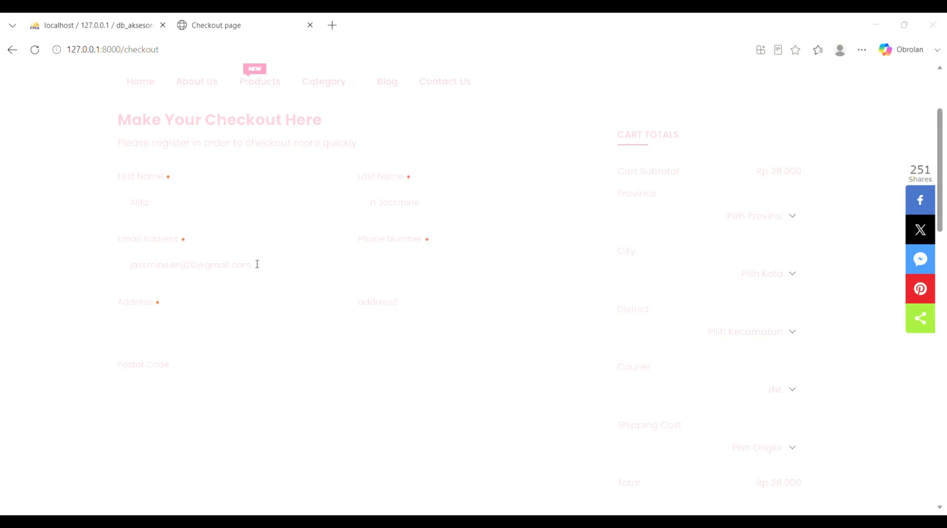
left_click(396, 269)
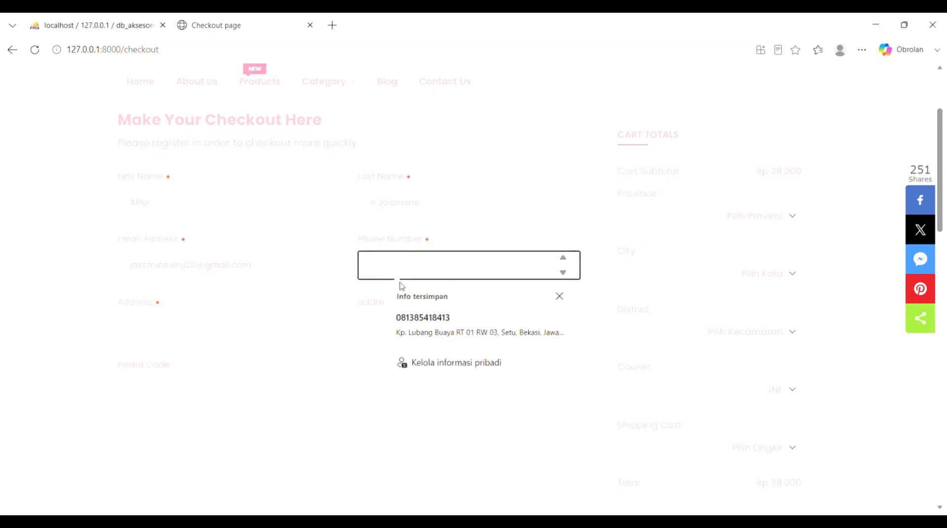
left_click(422, 324)
left_click(404, 331)
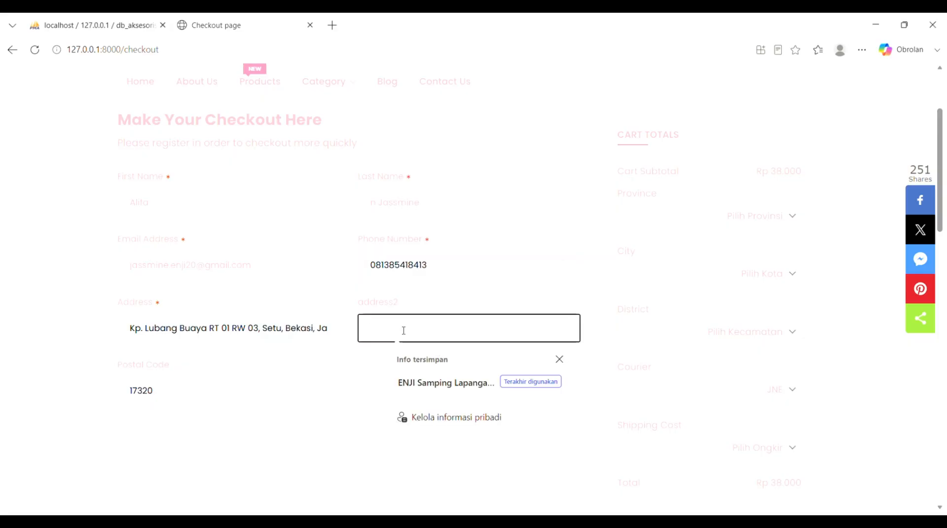
left_click(420, 395)
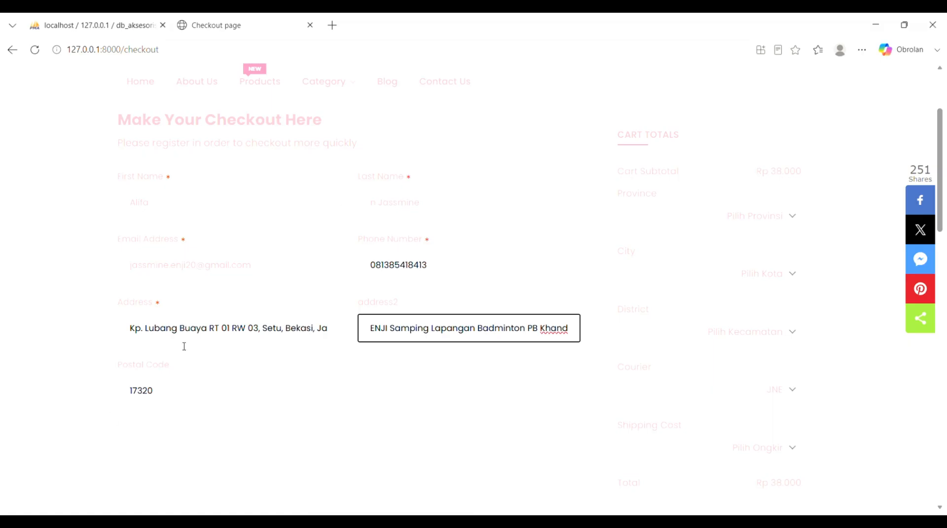
left_click(436, 464)
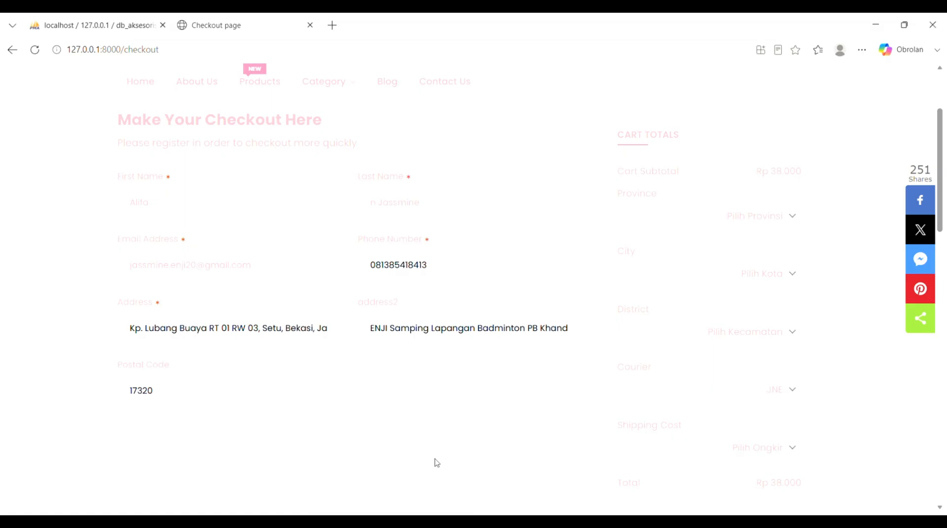
Select the shipping province in the cart totals that matches the customer's entered address.
scroll(436, 463, "down", 1)
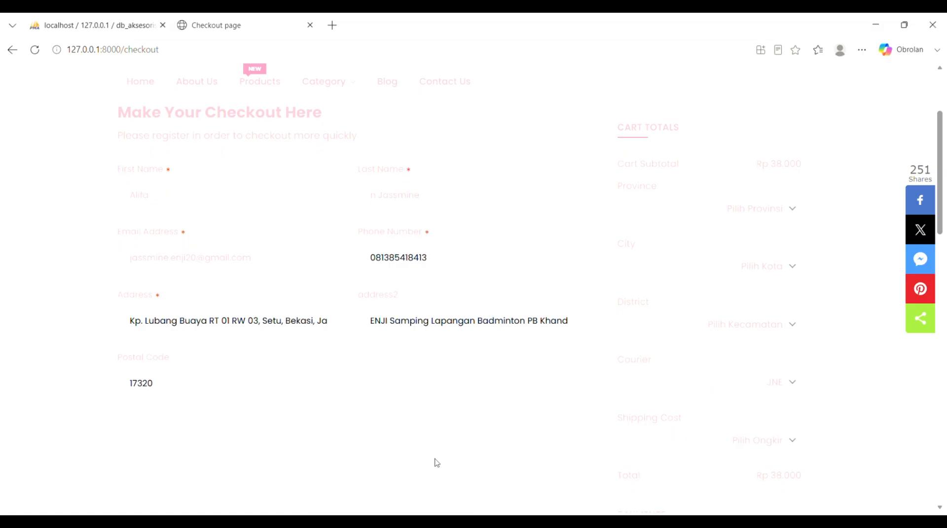
scroll(436, 462, "down", 3)
scroll(433, 463, "up", 6)
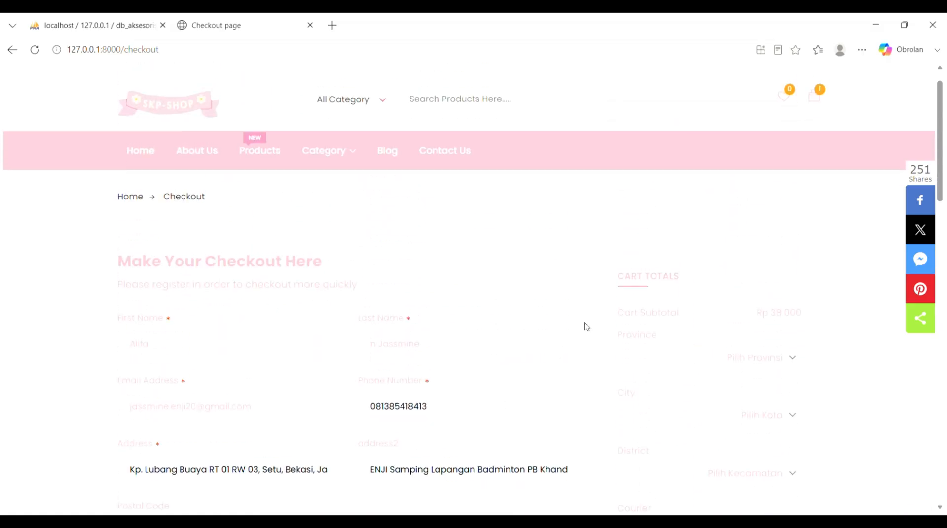
scroll(585, 327, "down", 2)
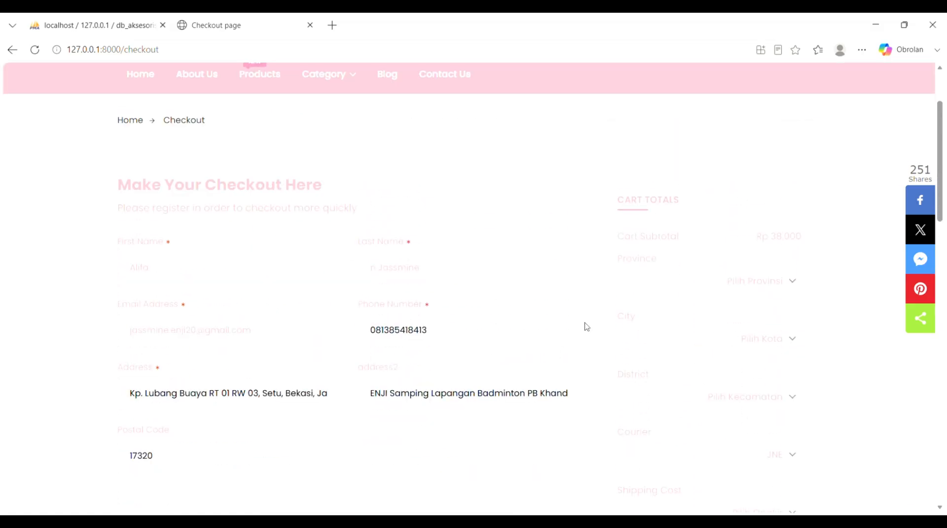
left_click(786, 290)
scroll(723, 389, "down", 2)
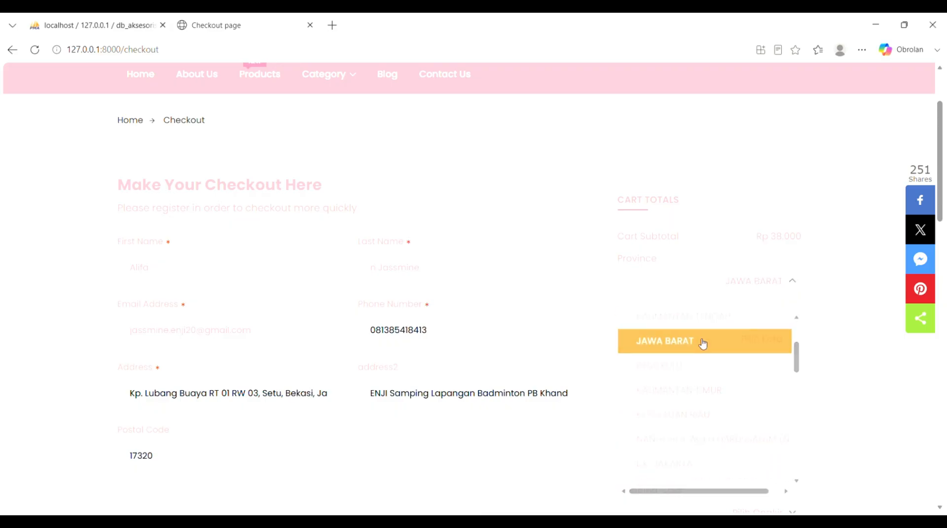
left_click(703, 341)
Choose the shipping city that matches the customer's entered address.
scroll(608, 387, "down", 3)
left_click(782, 165)
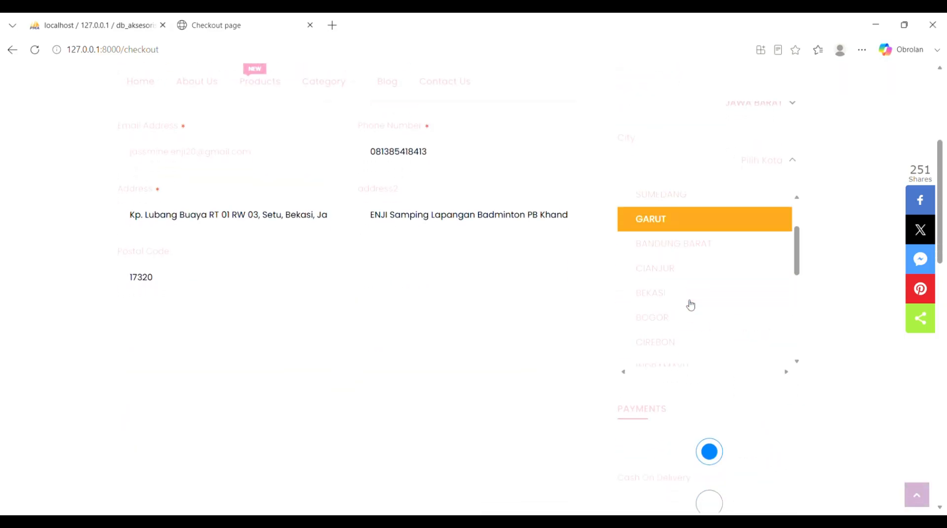
scroll(685, 276, "down", 2)
left_click(683, 232)
Set the shipping district to the one named in the customer's entered address.
left_click(772, 218)
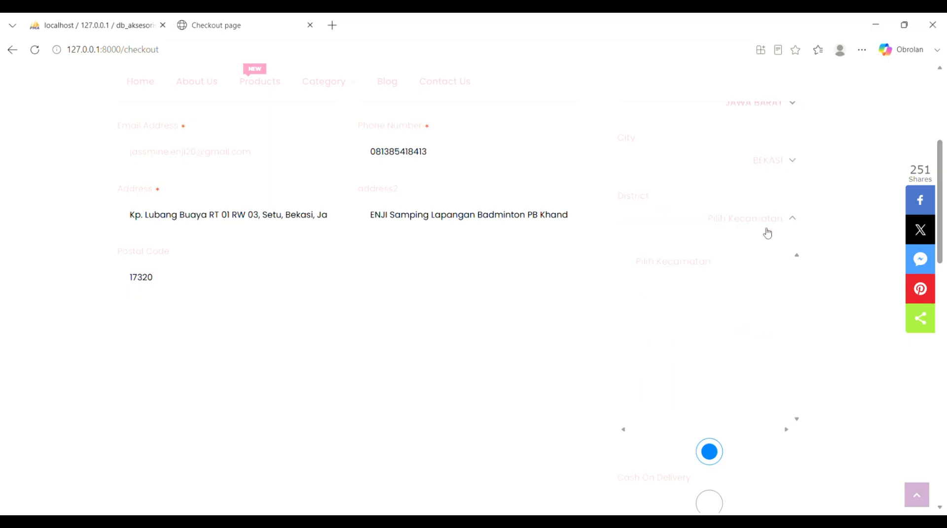
left_click(769, 220)
left_click(787, 222)
scroll(702, 341, "down", 5)
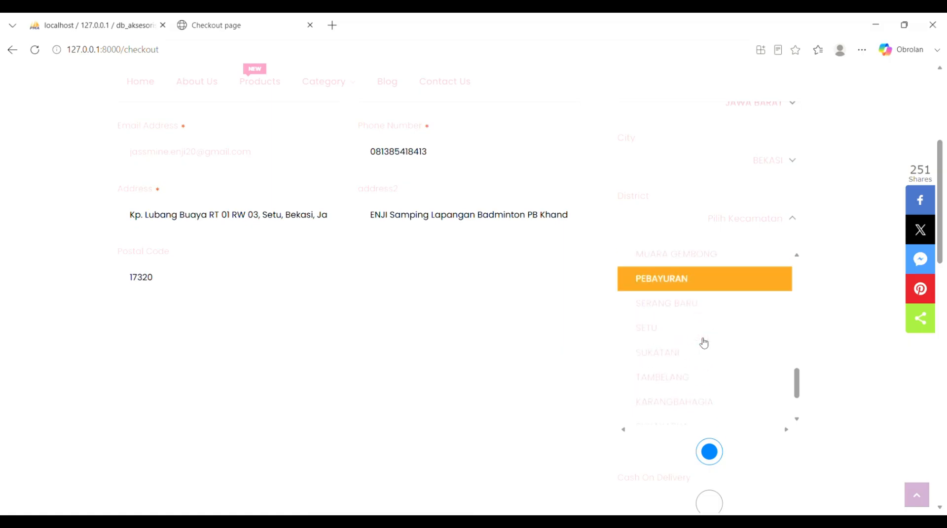
scroll(703, 343, "down", 1)
left_click(674, 296)
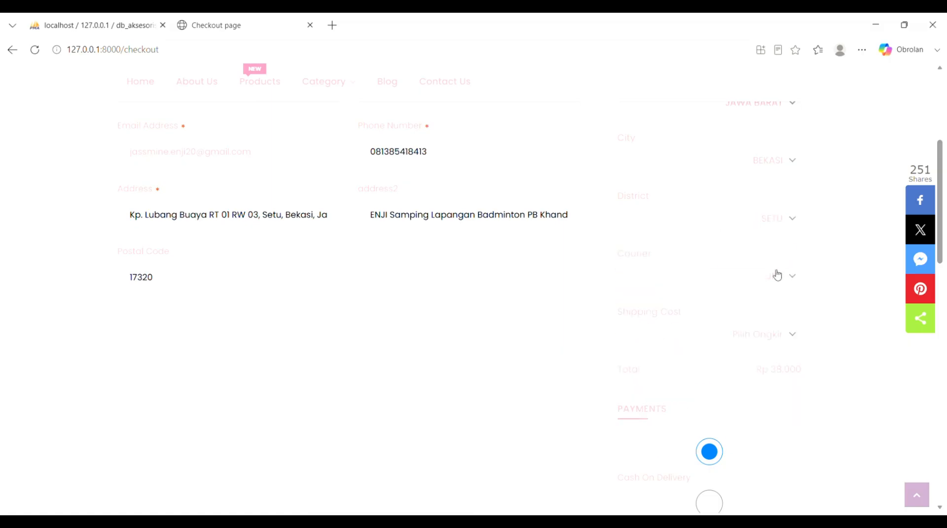
Choose JNE as the courier and CTC - Rp 35.000 (9 day) as the shipping cost.
left_click(777, 276)
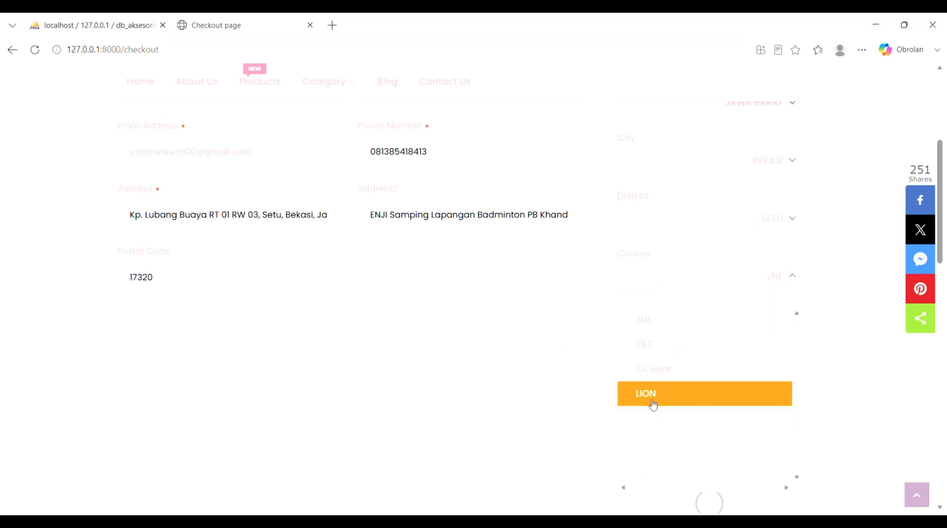
left_click(654, 330)
left_click(774, 336)
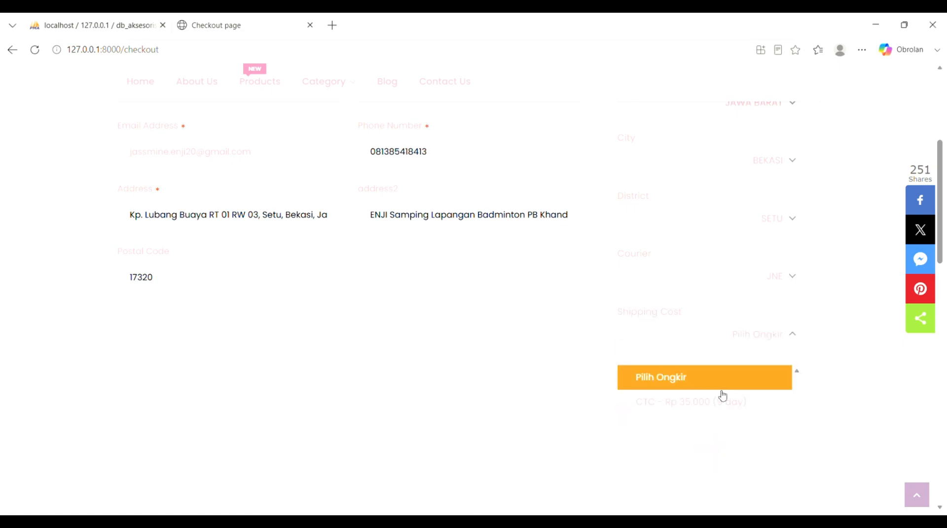
left_click(718, 395)
scroll(718, 395, "down", 3)
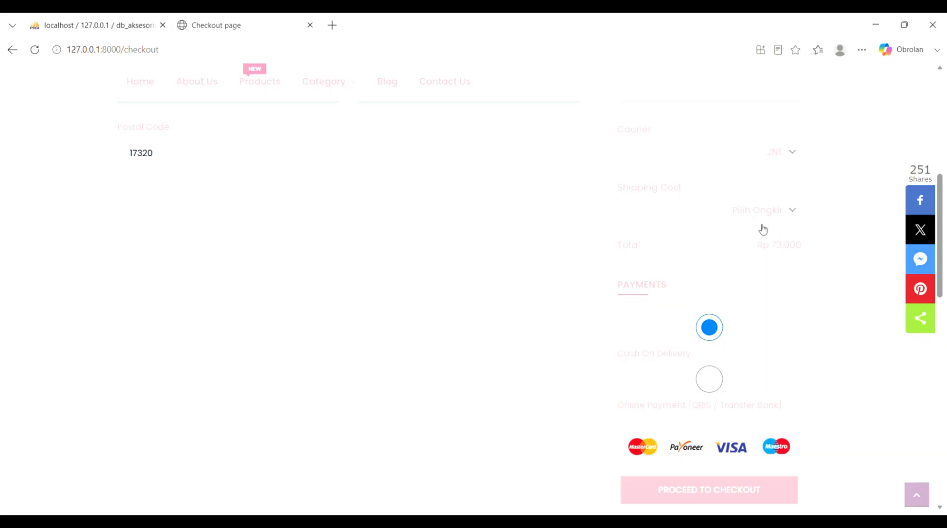
left_click(747, 223)
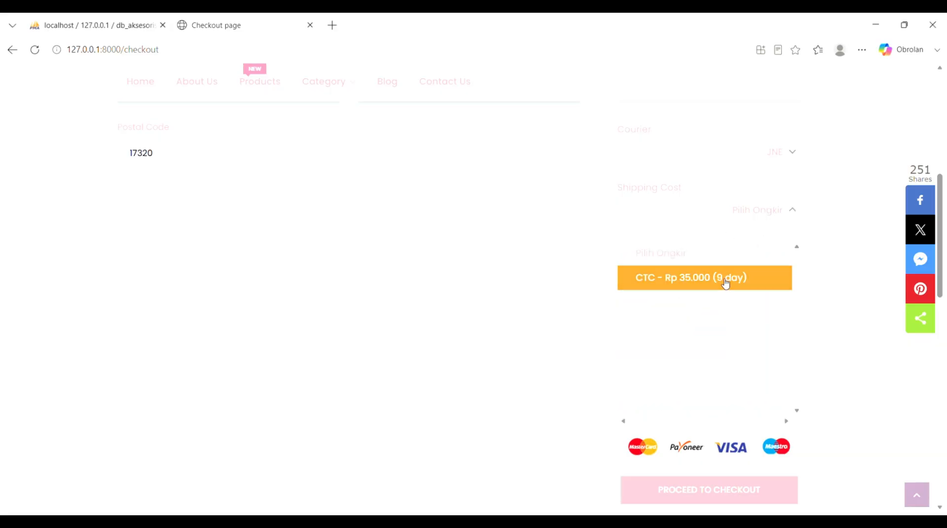
left_click(710, 281)
Select Online Payment (QRIS / Transfer Bank) as the payment method and proceed to checkout.
scroll(518, 369, "down", 3)
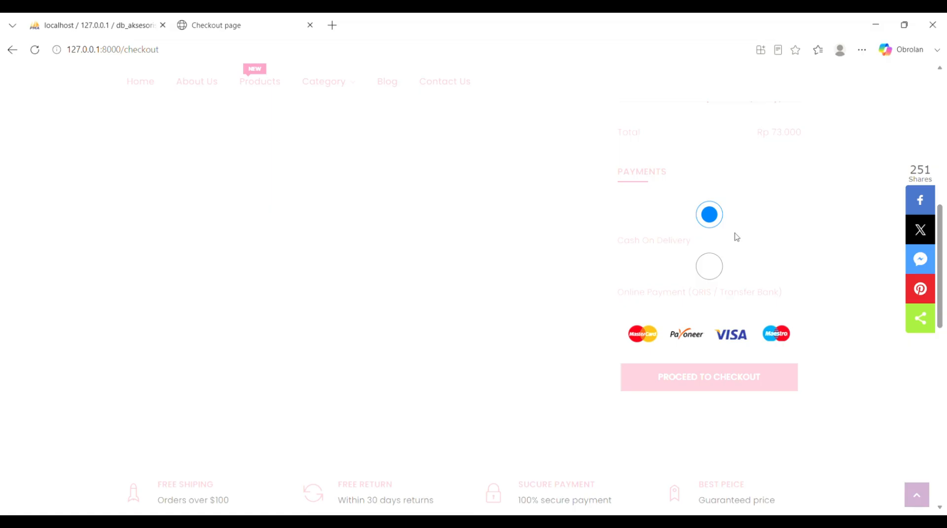
left_click(718, 270)
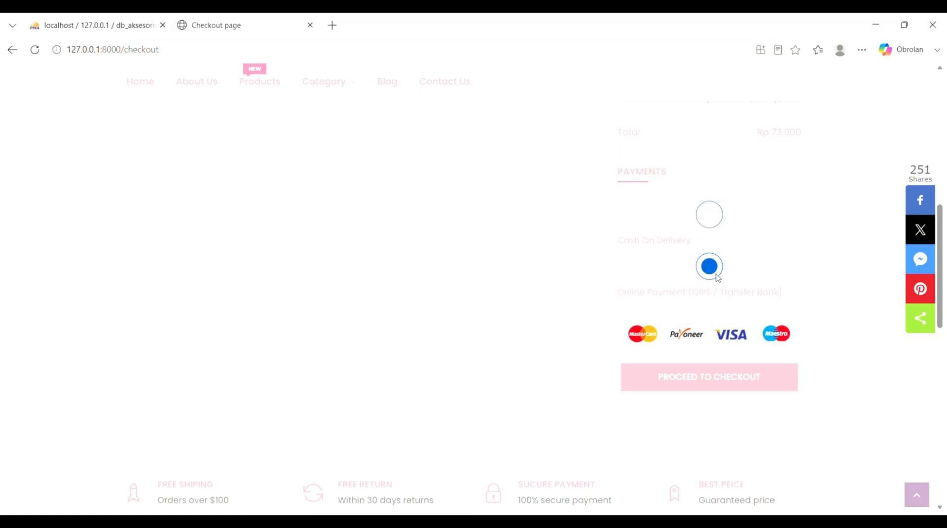
left_click(695, 379)
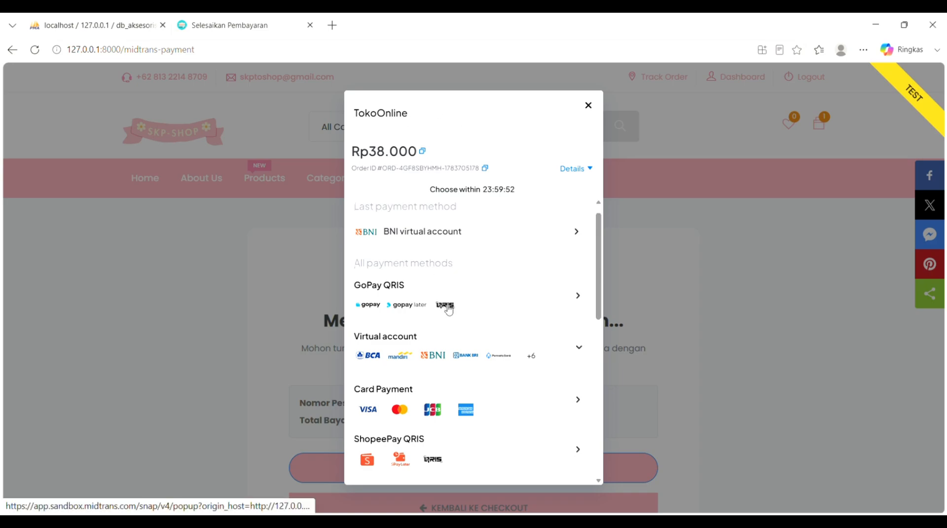
Look through the offered payment methods, choose the BNI virtual account and copy its virtual account number.
scroll(448, 310, "down", 2)
scroll(427, 293, "down", 3)
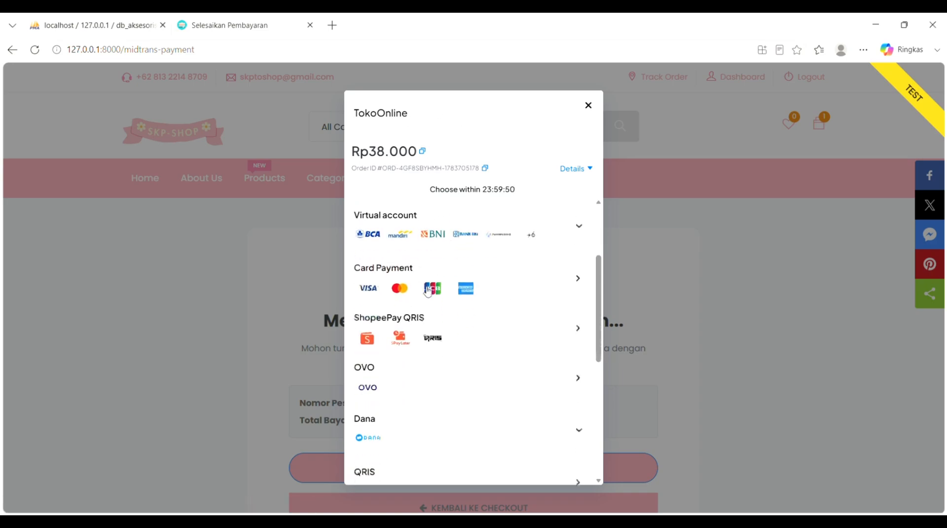
scroll(427, 293, "down", 5)
scroll(427, 293, "up", 7)
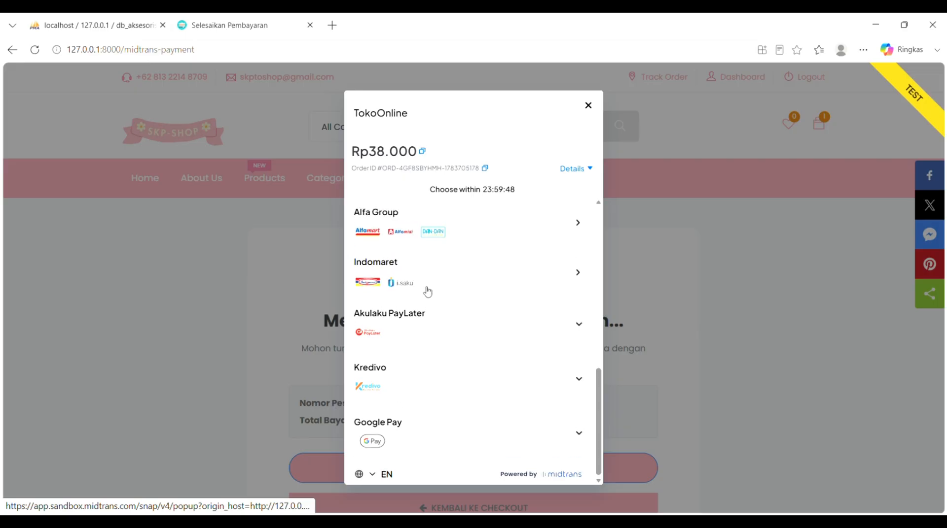
scroll(427, 293, "up", 3)
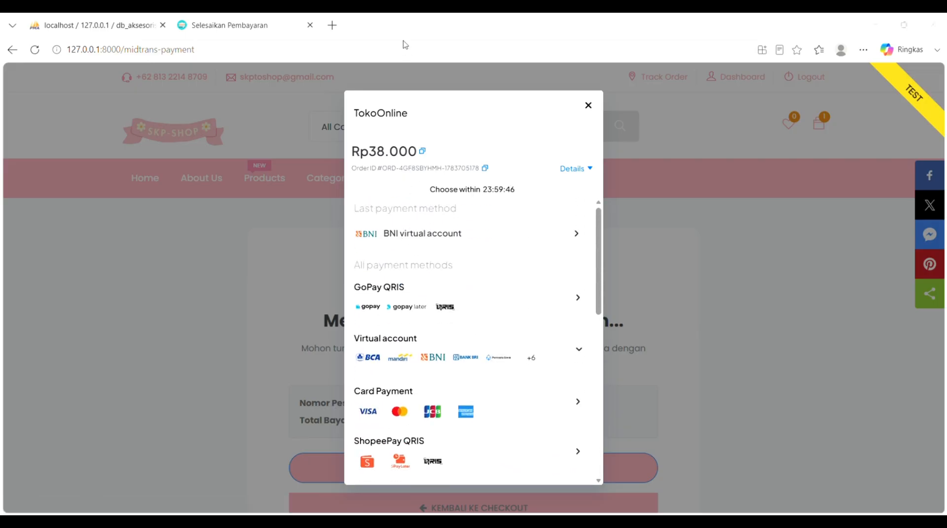
scroll(473, 346, "down", 1)
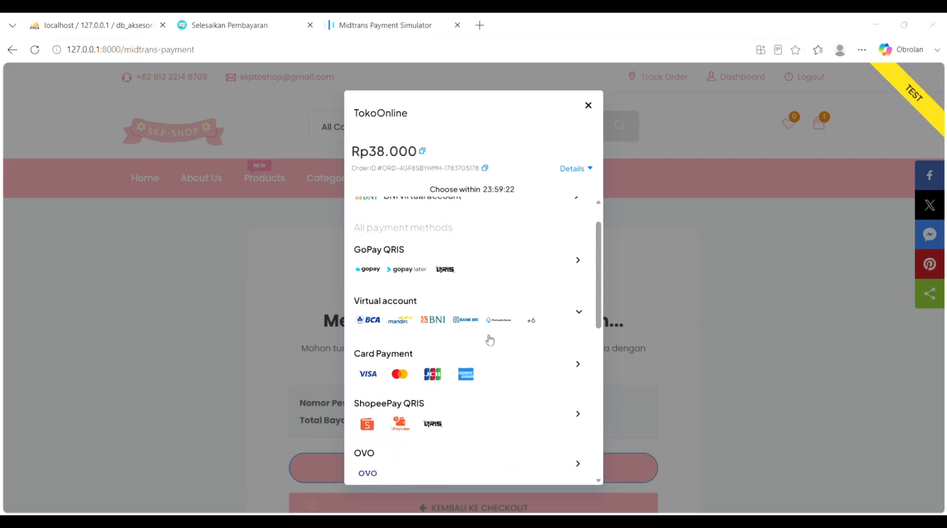
left_click(574, 312)
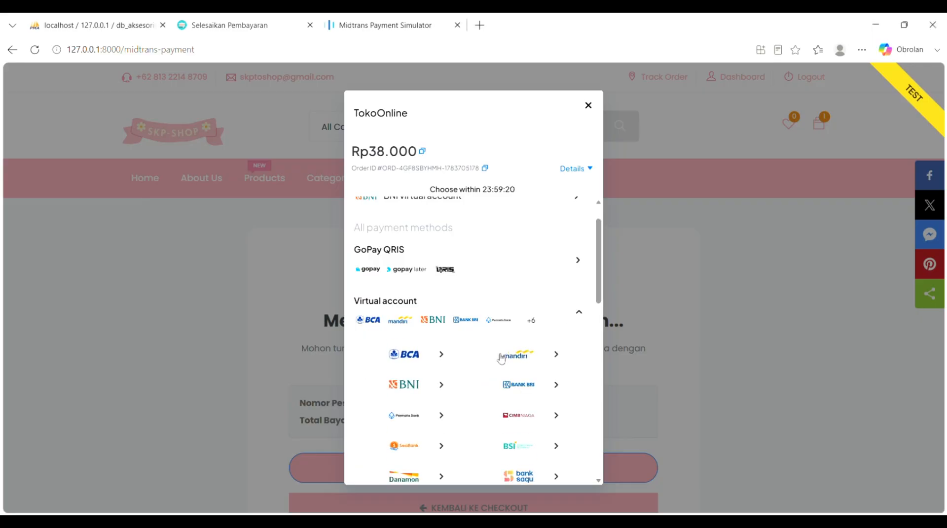
scroll(500, 359, "down", 2)
scroll(469, 337, "up", 1)
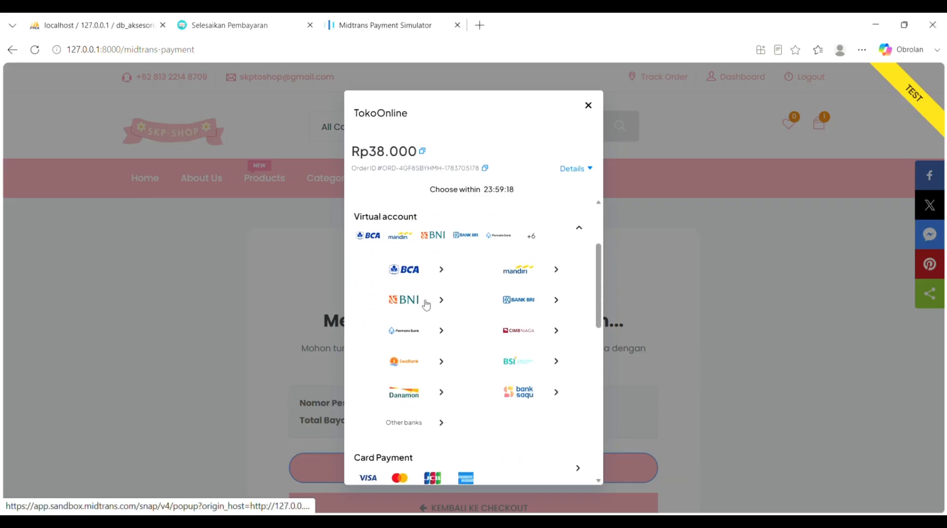
left_click(426, 304)
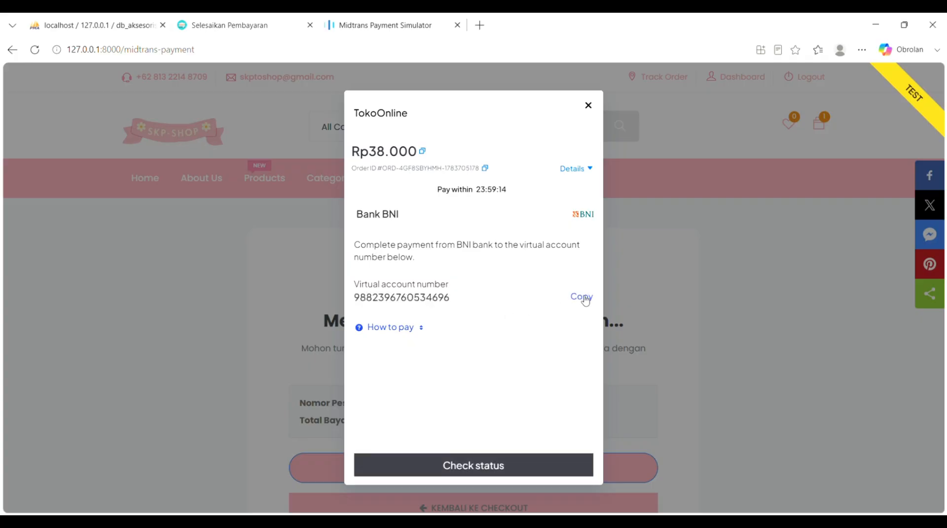
left_click(583, 298)
Switch to the Midtrans Payment Simulator and paste the copied virtual account number into the BNI VA payment form.
left_click(360, 26)
left_click(359, 32)
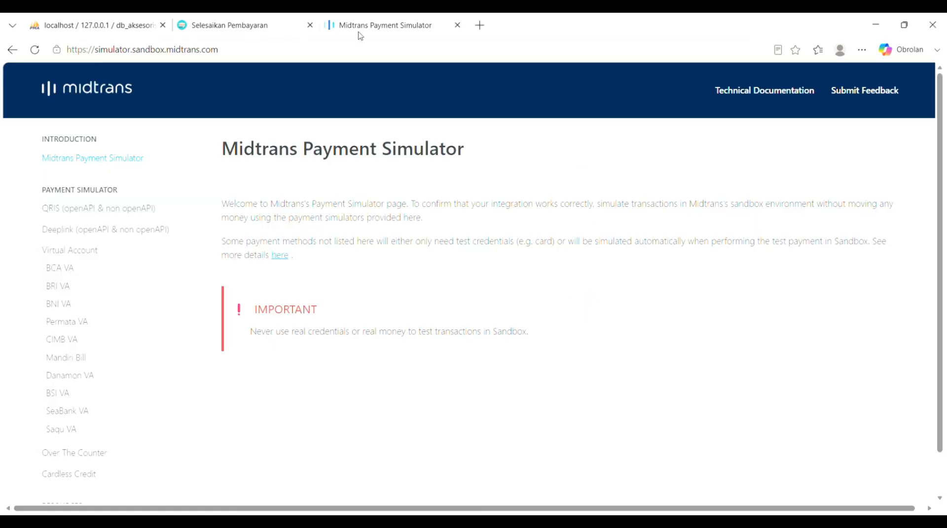
left_click(54, 304)
left_click(241, 222)
key("ctrl+v")
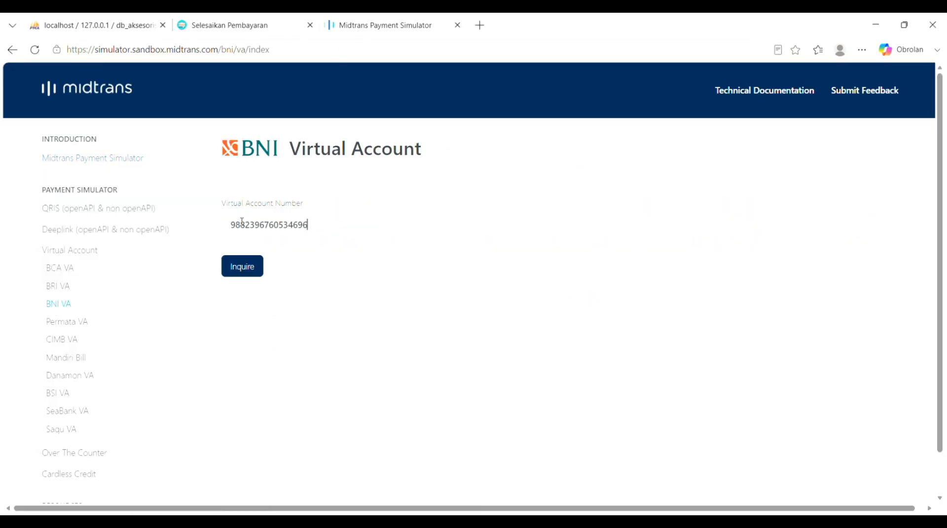
Inquire about the BNI virtual account, submit its simulated payment and return to the blank payment form.
left_click(243, 273)
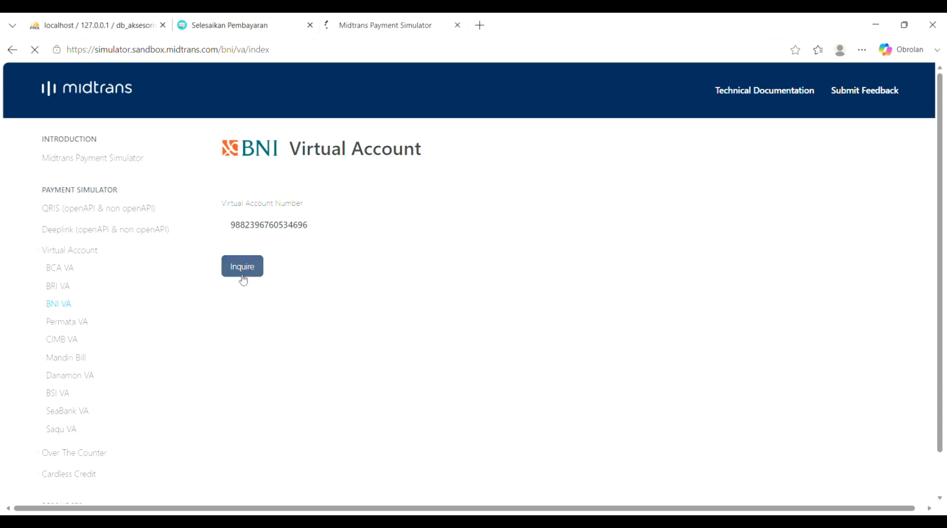
left_click(240, 380)
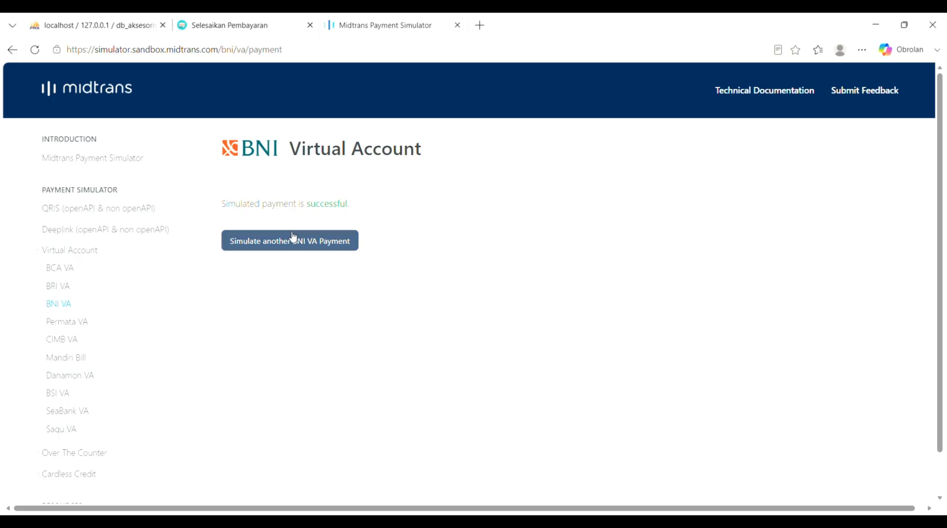
left_click(298, 242)
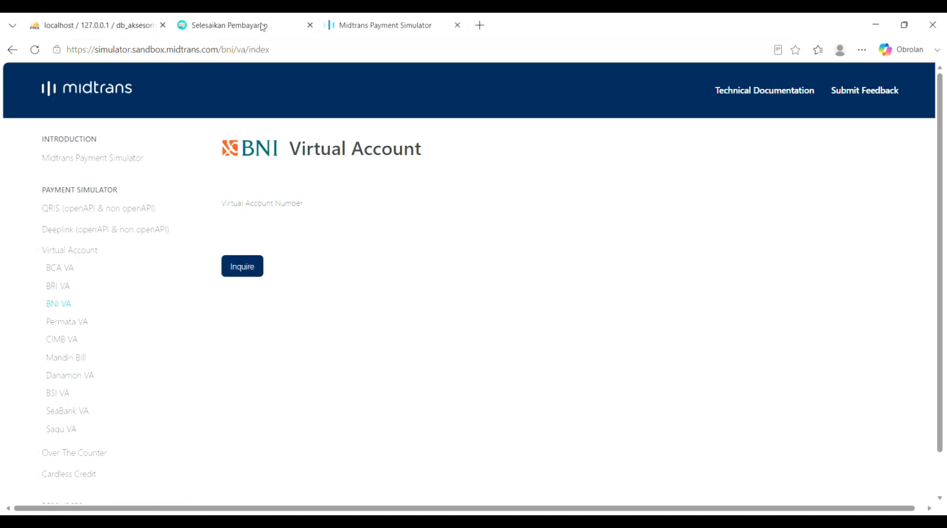
Switch back to SKP-Shop, examine the new order's payment and shipping details, and return to the order list.
left_click(259, 25)
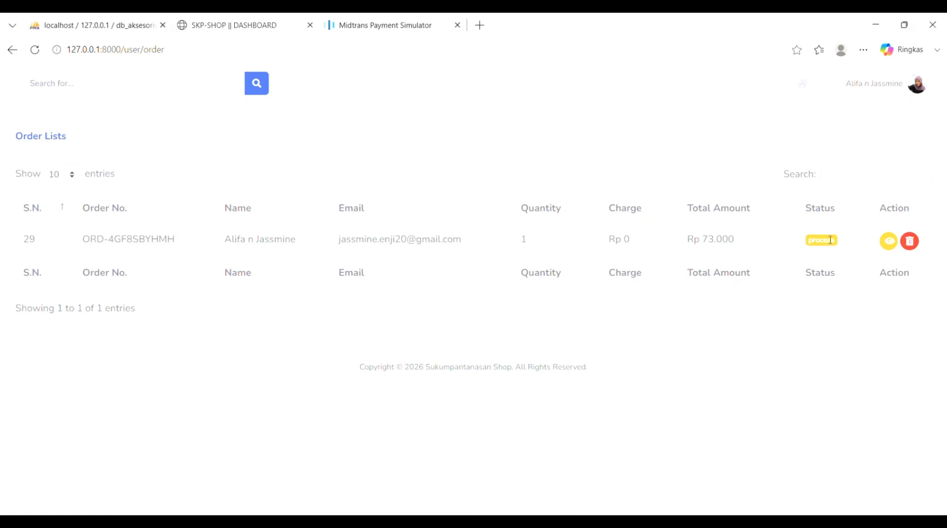
left_click(889, 243)
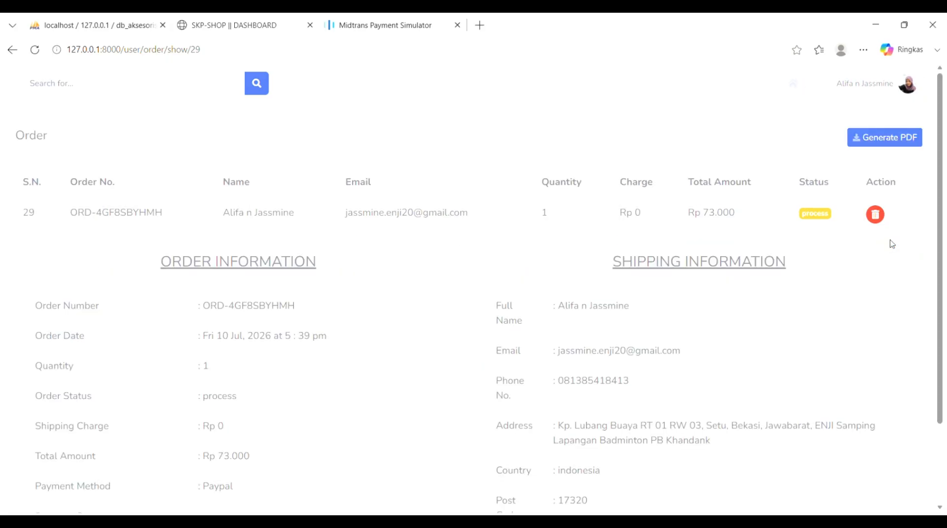
scroll(430, 379, "down", 2)
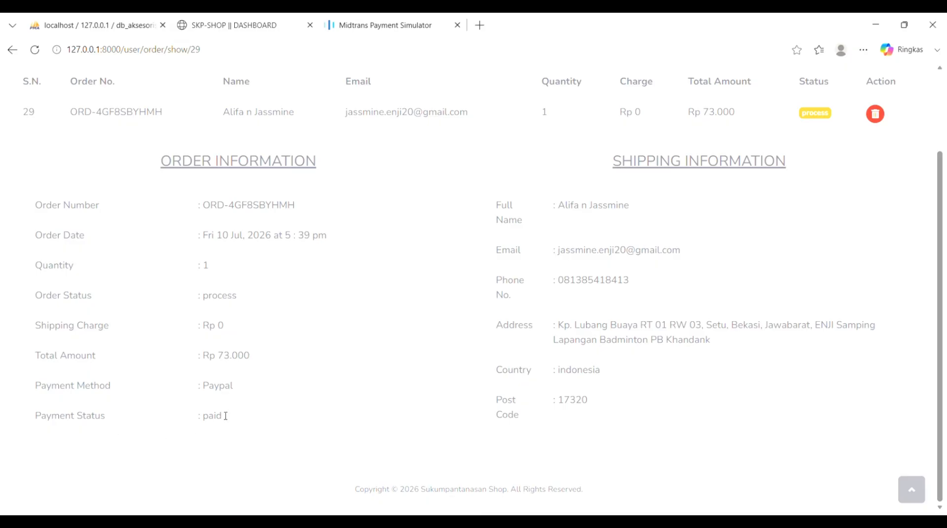
scroll(226, 416, "up", 1)
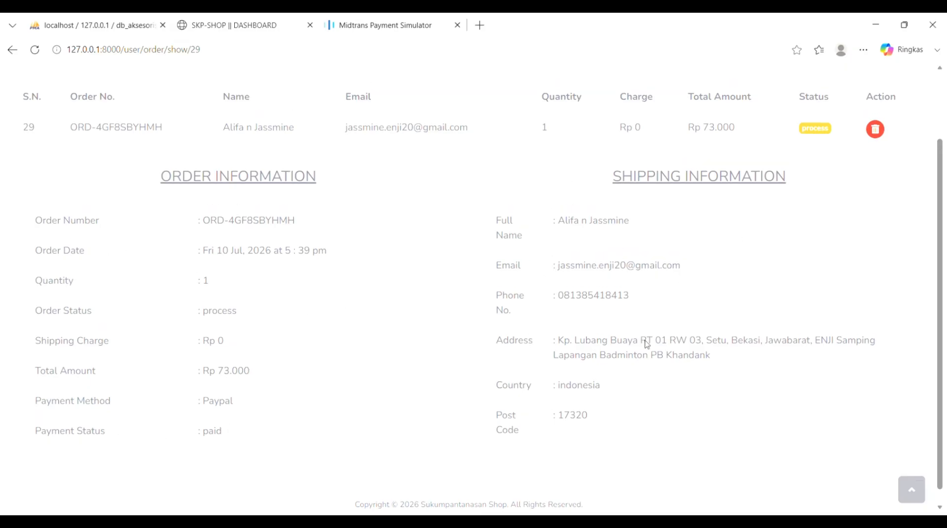
scroll(410, 313, "up", 2)
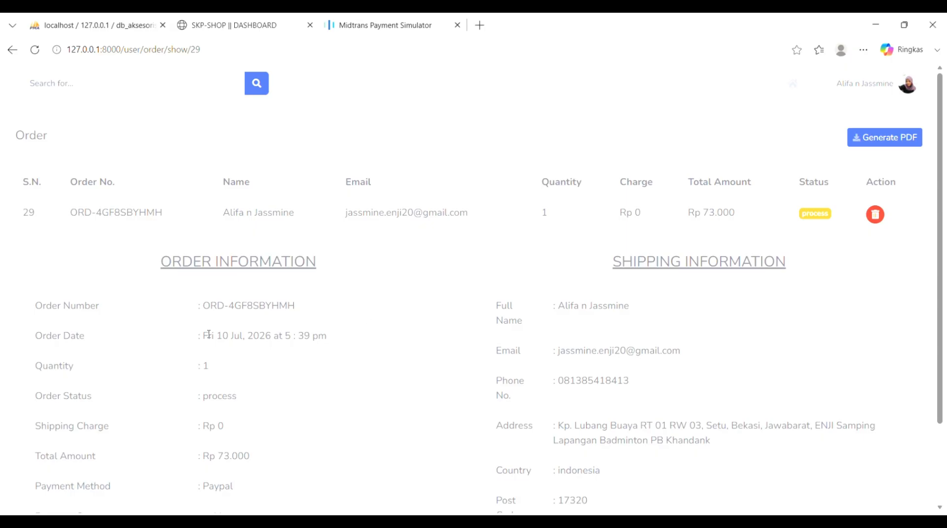
key("alt+Left")
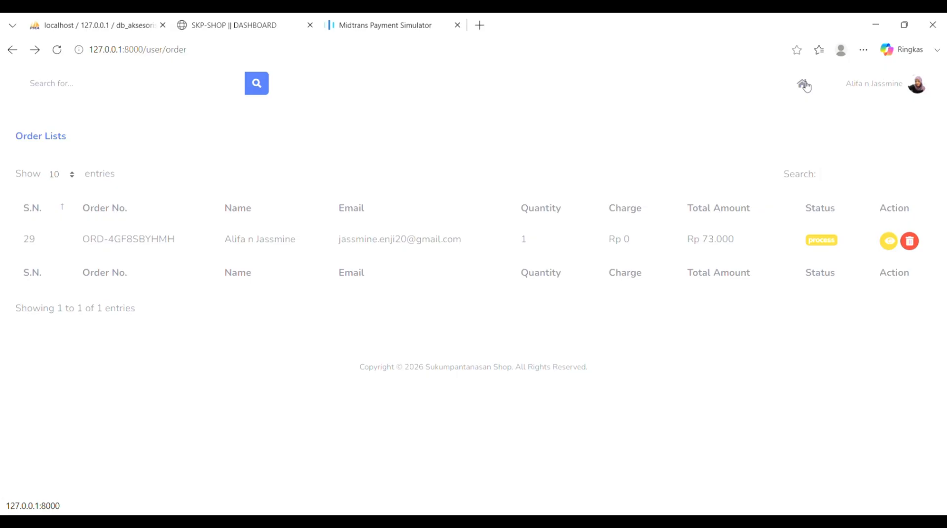
Open the shop's home page from the customer dashboard and log out of the customer account.
left_click(804, 86)
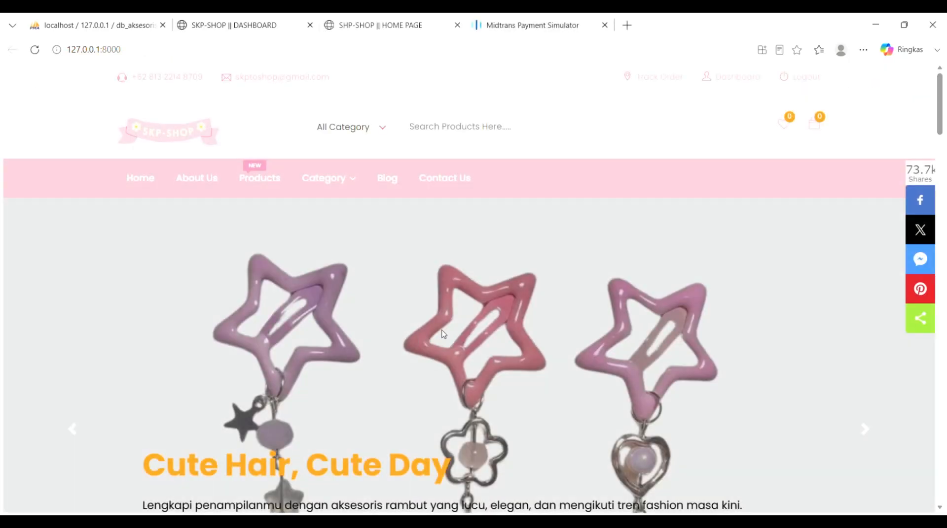
scroll(553, 315, "down", 1)
scroll(554, 314, "up", 1)
scroll(551, 311, "down", 2)
scroll(552, 312, "up", 2)
left_click(811, 81)
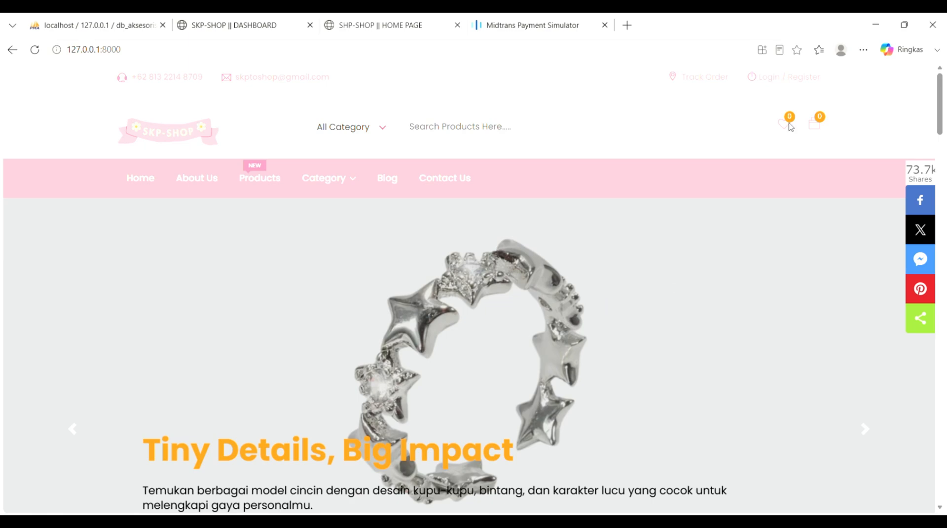
Log in to the shop's administrator account with the prefilled e-mail and password.
left_click(767, 79)
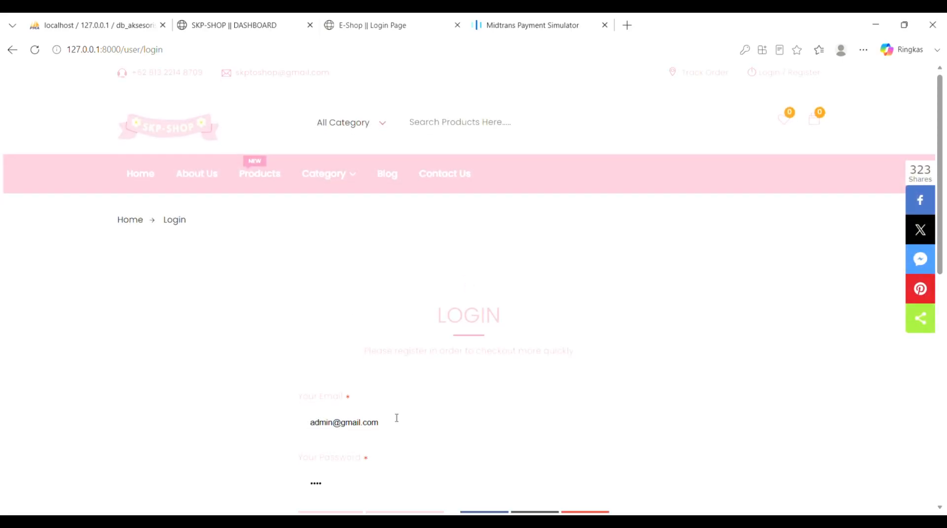
scroll(397, 418, "down", 3)
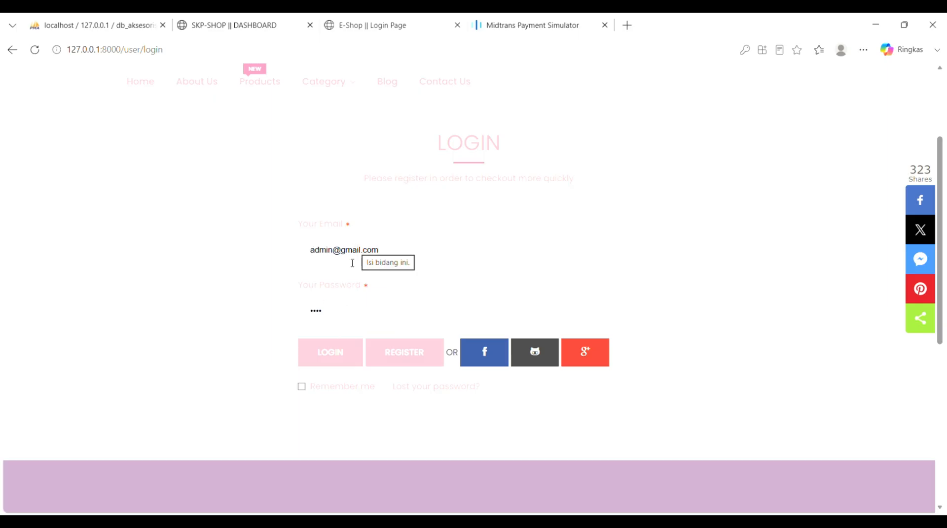
left_click(333, 354)
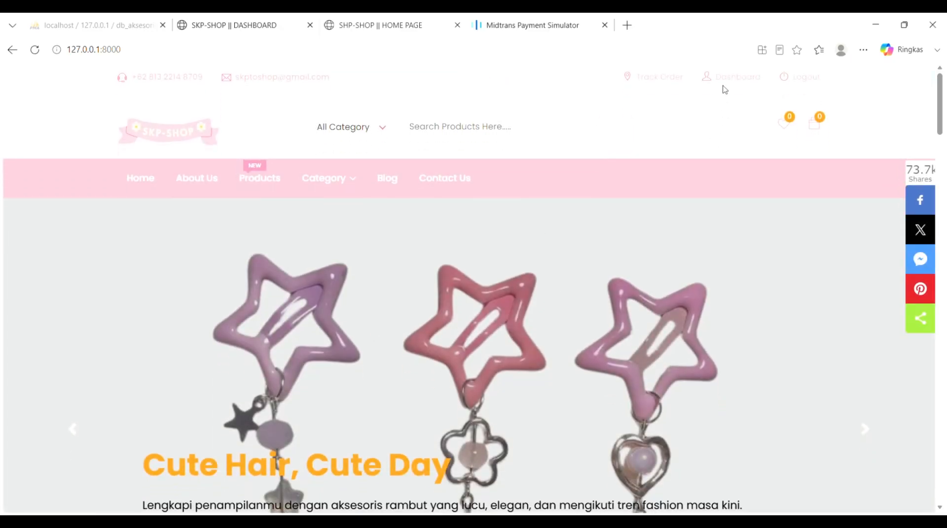
Open the admin dashboard and examine the summary counts, earnings overview and registered users chart.
left_click(724, 79)
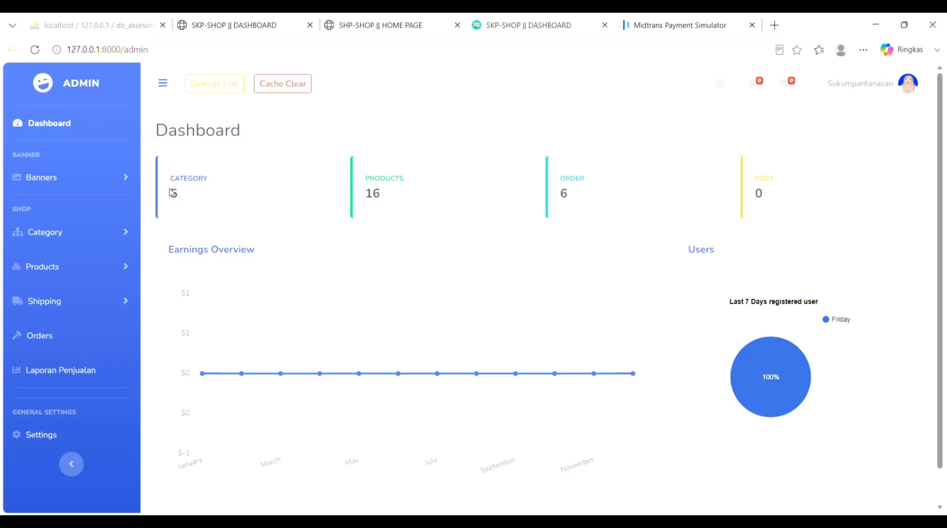
scroll(269, 287, "down", 1)
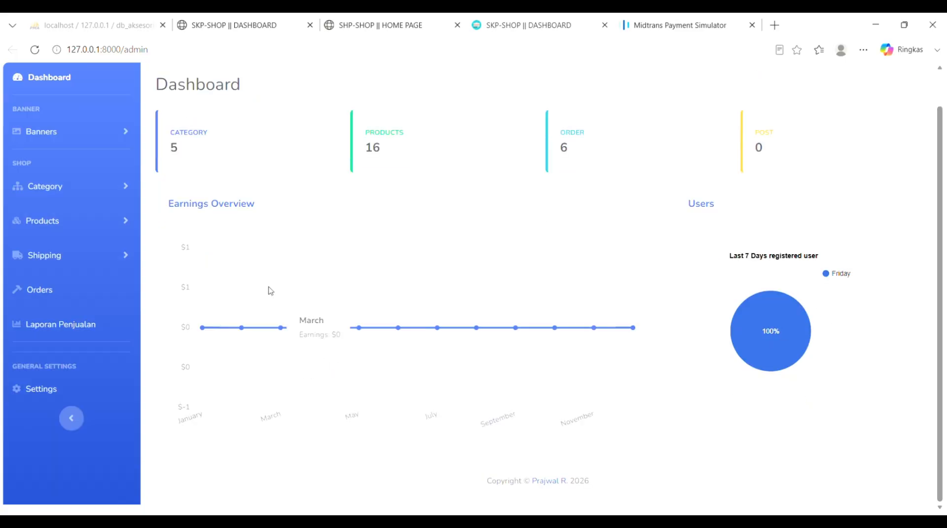
scroll(269, 289, "up", 1)
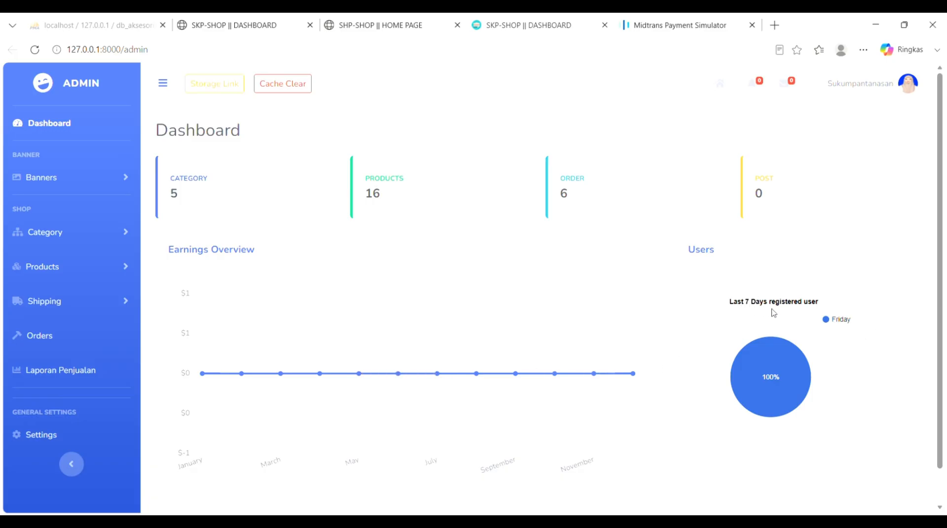
mouse_move(782, 391)
Open the administrator's profile page from the account options.
left_click(907, 87)
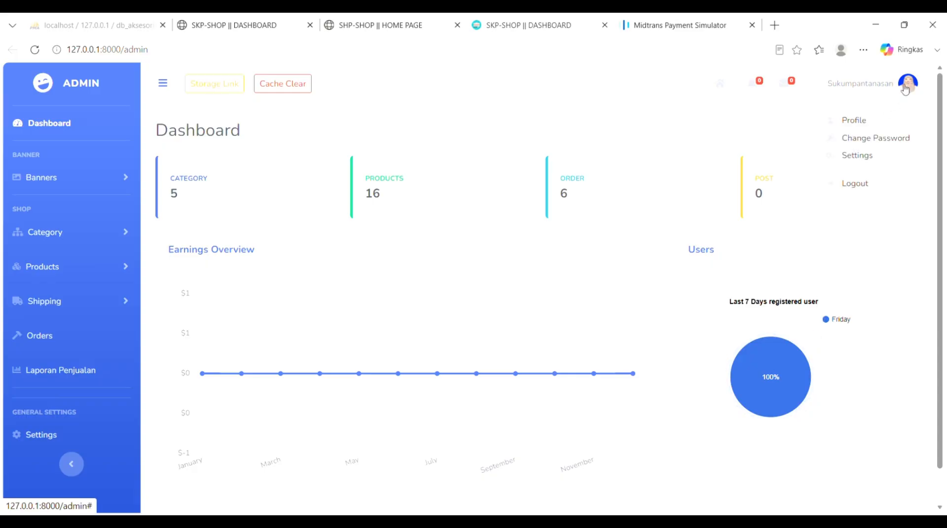
left_click(857, 123)
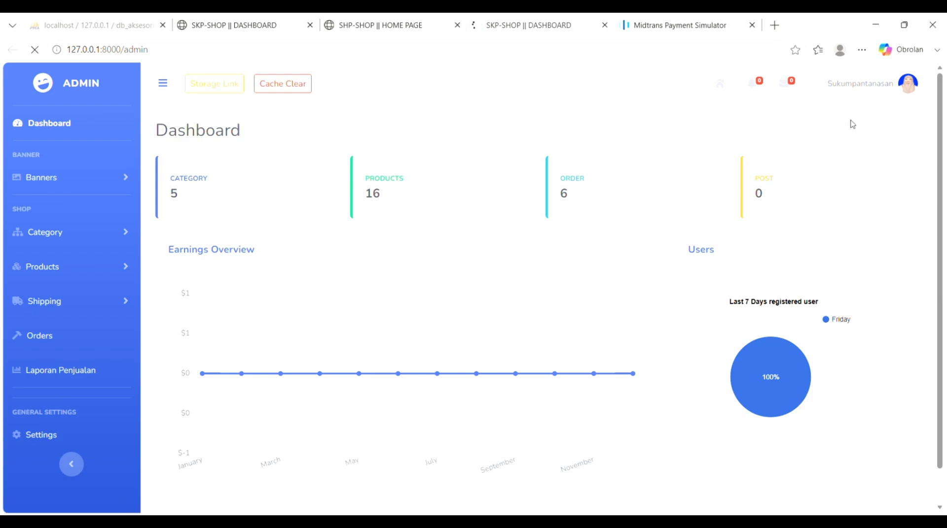
Return from the administrator's profile page to the dashboard and open the banners list to review its entries.
scroll(593, 229, "down", 1)
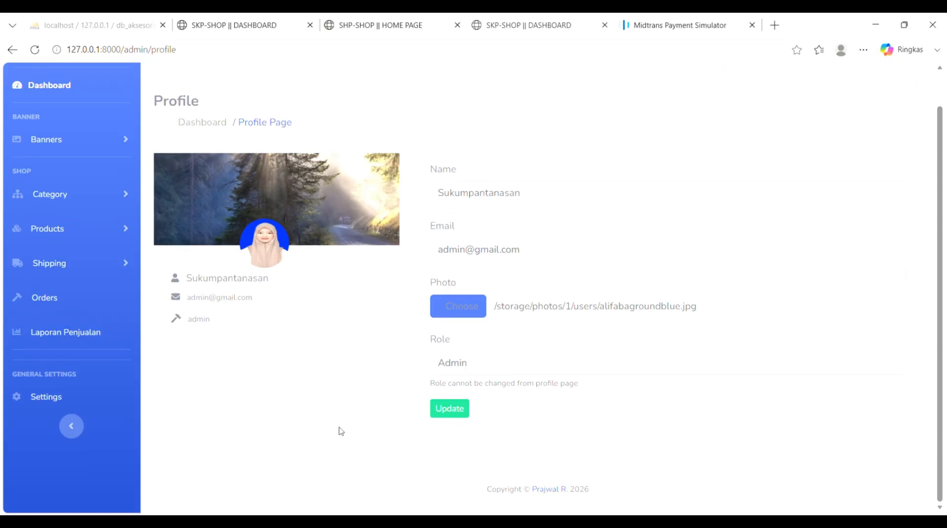
key("alt+Left")
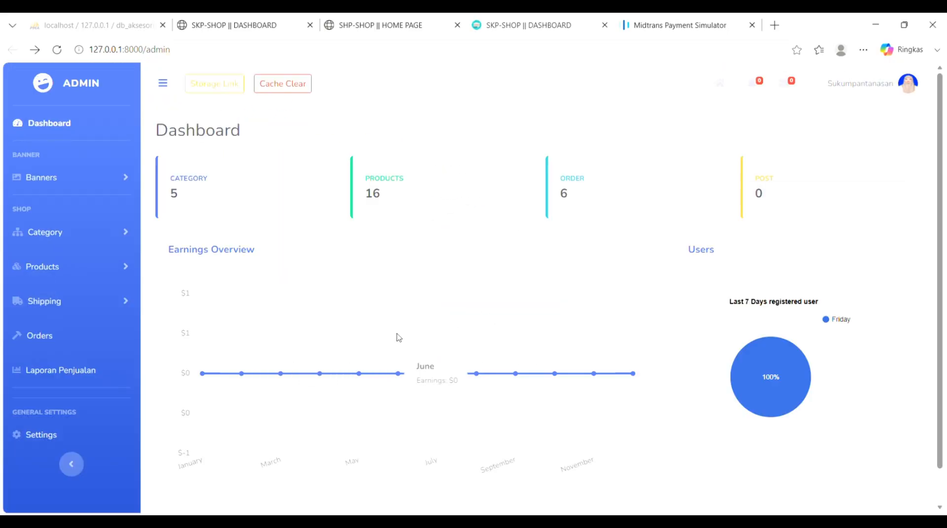
left_click(75, 185)
left_click(55, 232)
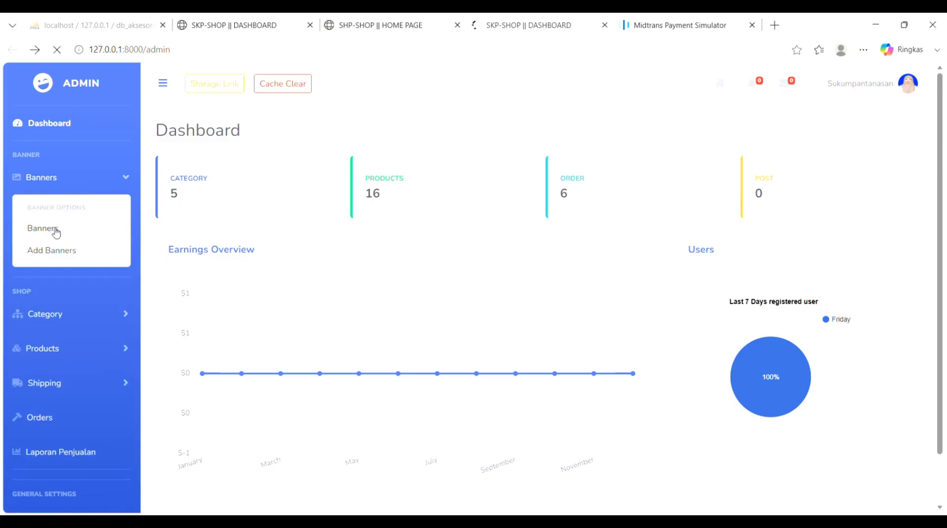
scroll(364, 254, "down", 4)
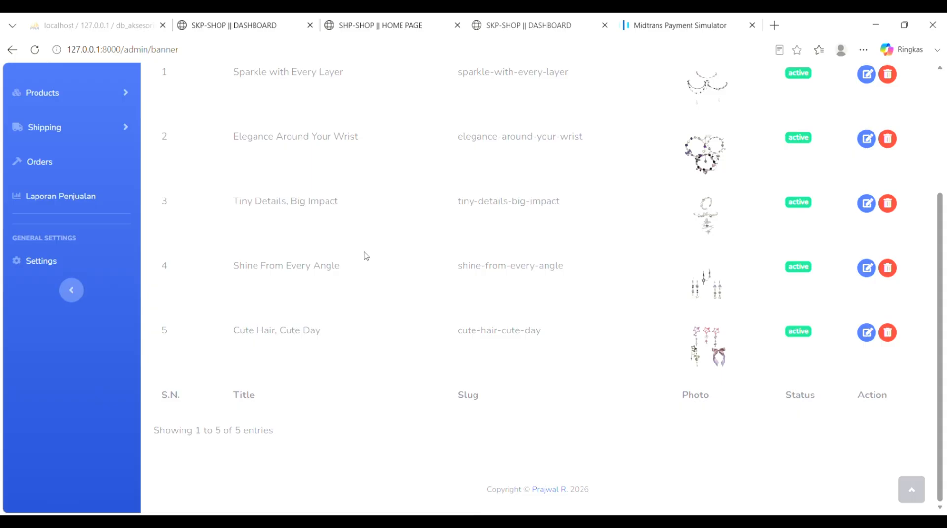
scroll(365, 255, "up", 2)
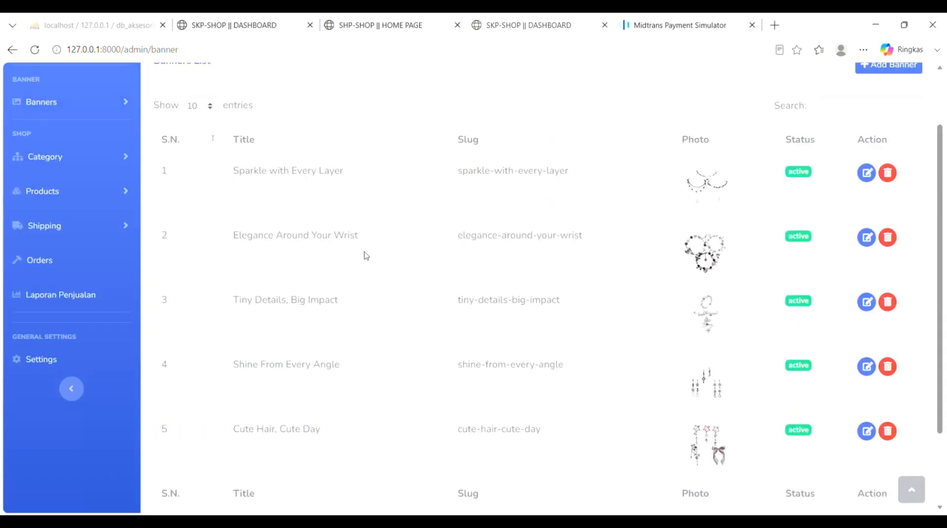
scroll(365, 256, "down", 2)
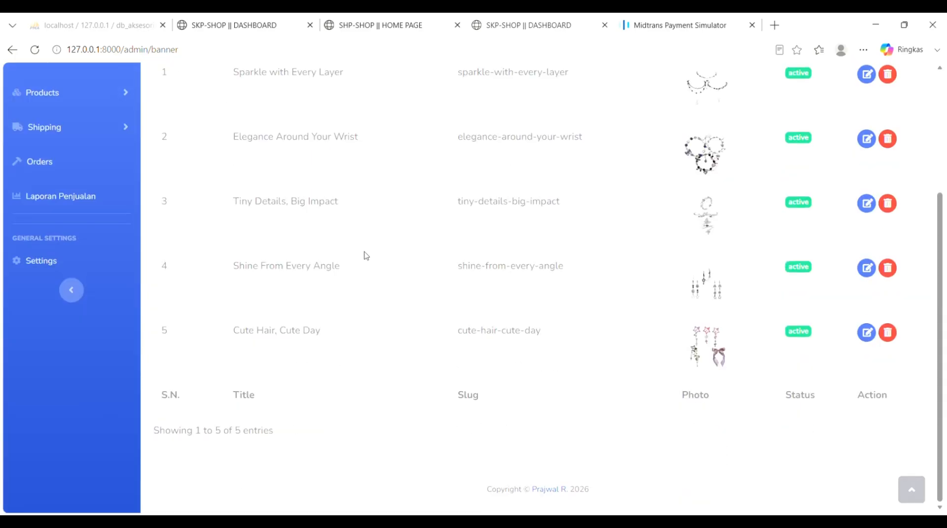
scroll(365, 255, "up", 2)
View the banner slider on the shop's home page and return to the admin banners list.
left_click(355, 25)
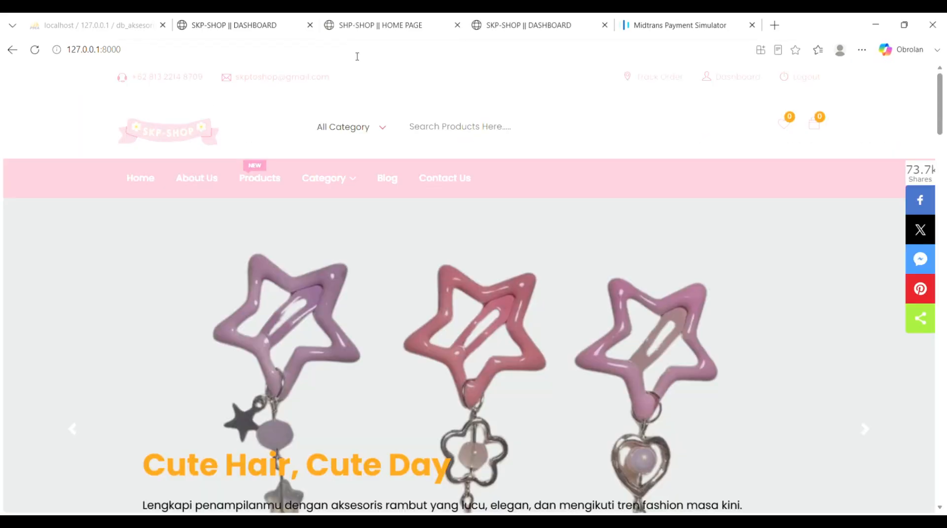
scroll(407, 285, "down", 5)
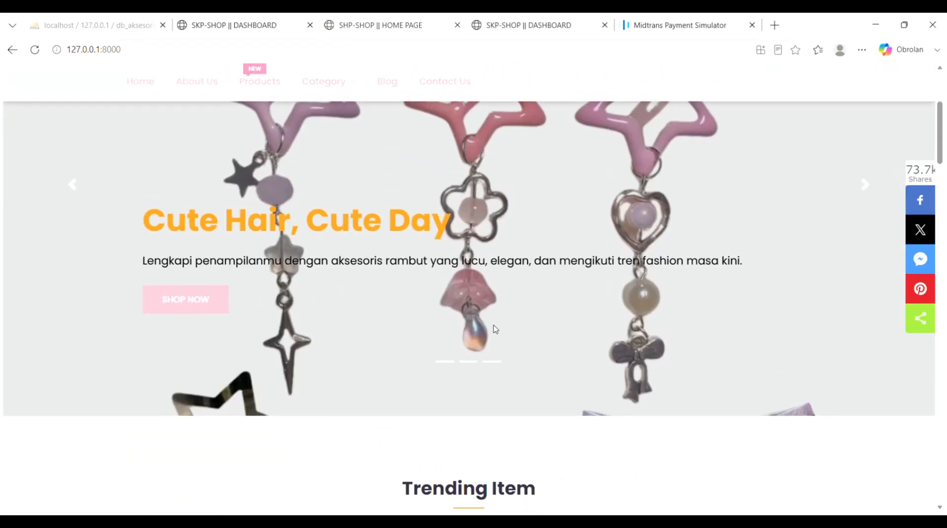
scroll(495, 330, "up", 5)
left_click(572, 25)
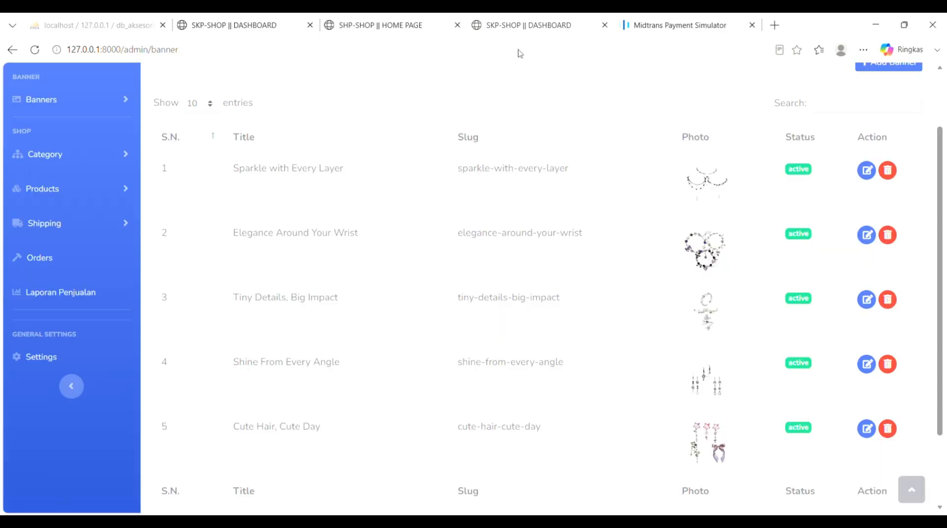
Open the category list and review each category's title, slug, photo and status.
left_click(65, 155)
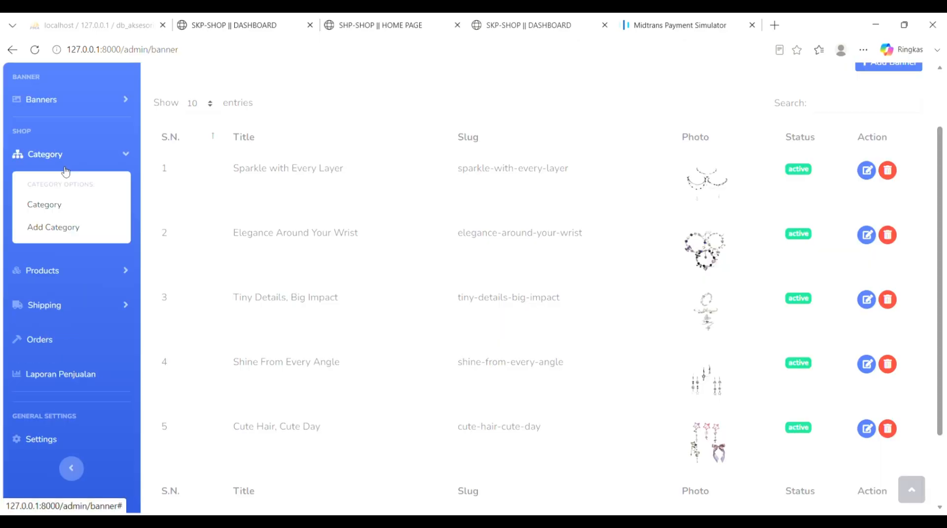
left_click(54, 209)
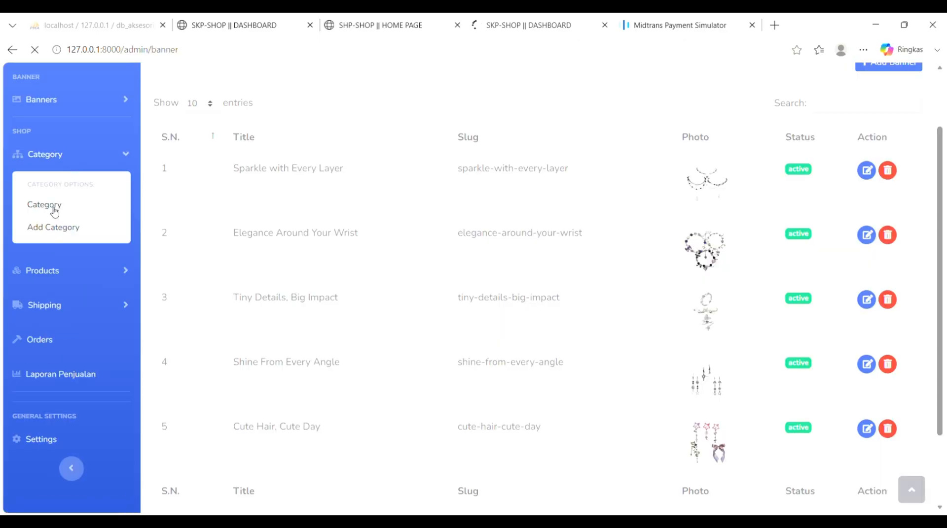
scroll(448, 338, "down", 4)
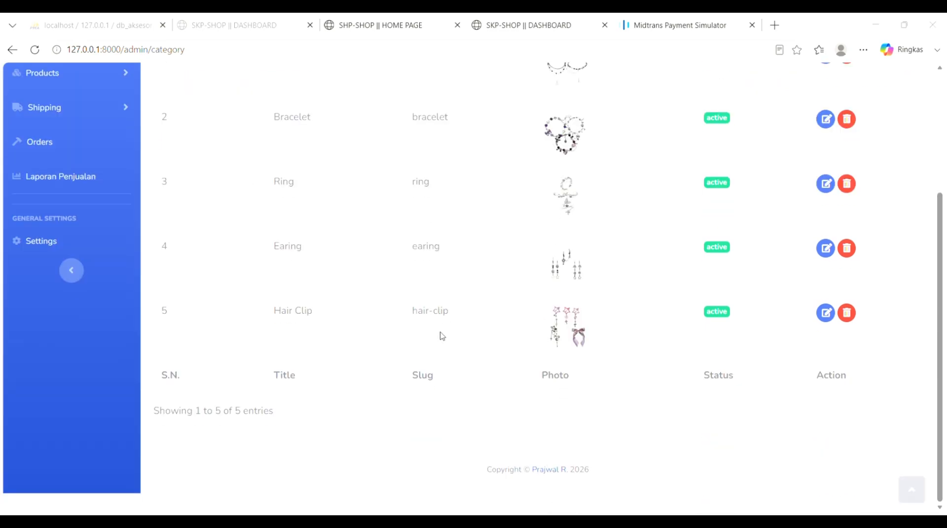
scroll(440, 337, "up", 4)
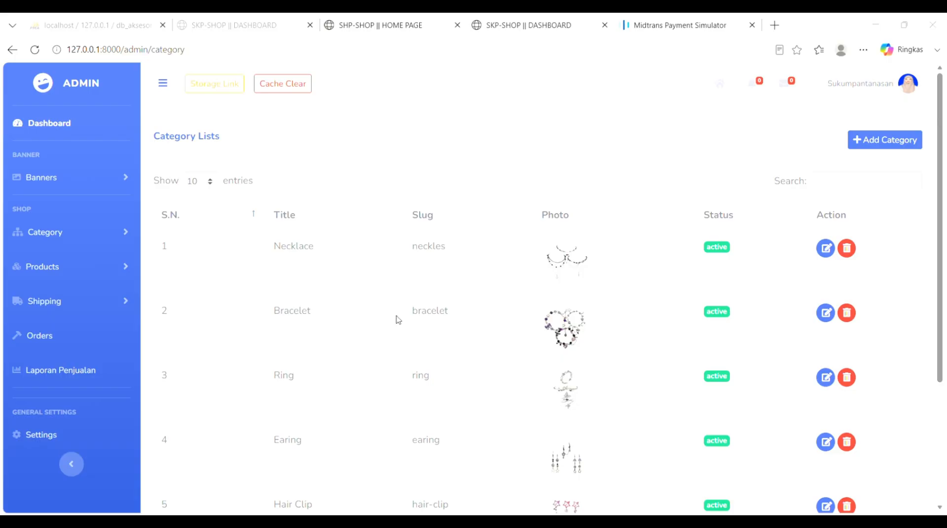
scroll(386, 296, "down", 2)
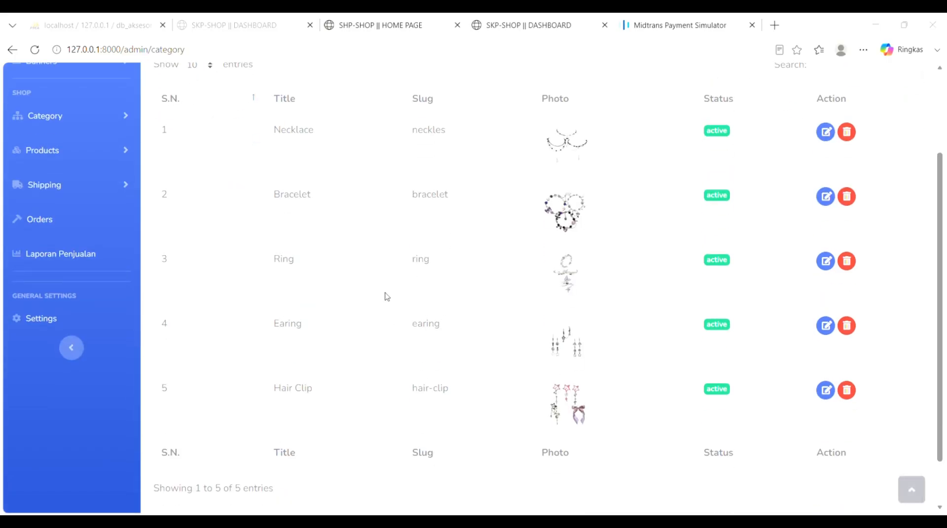
scroll(386, 296, "up", 2)
scroll(386, 296, "down", 2)
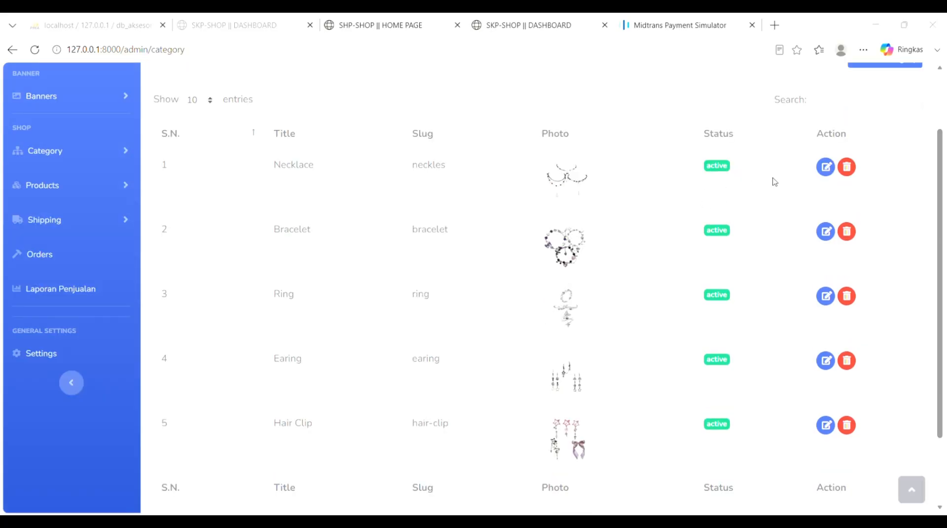
Open the Necklace category's edit form to view its summary, photo and status fields, and return to the category list.
left_click(828, 169)
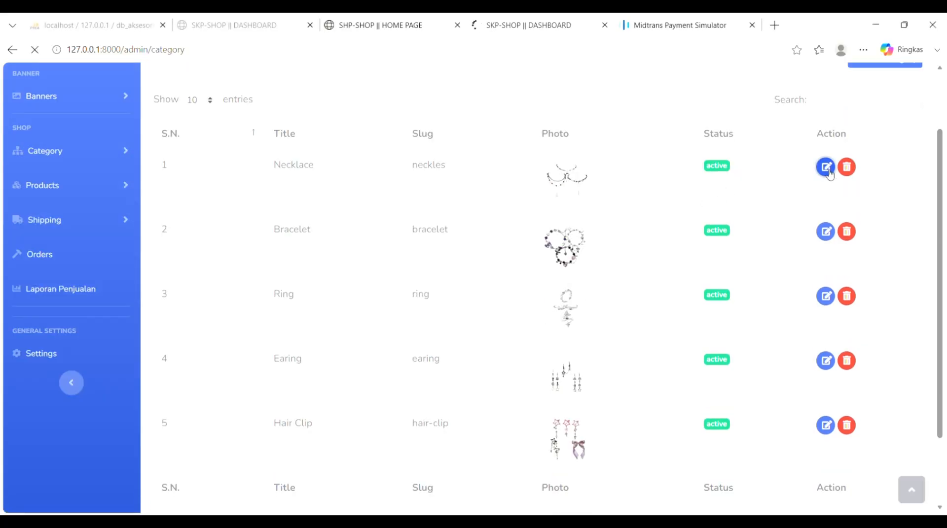
scroll(571, 324, "down", 1)
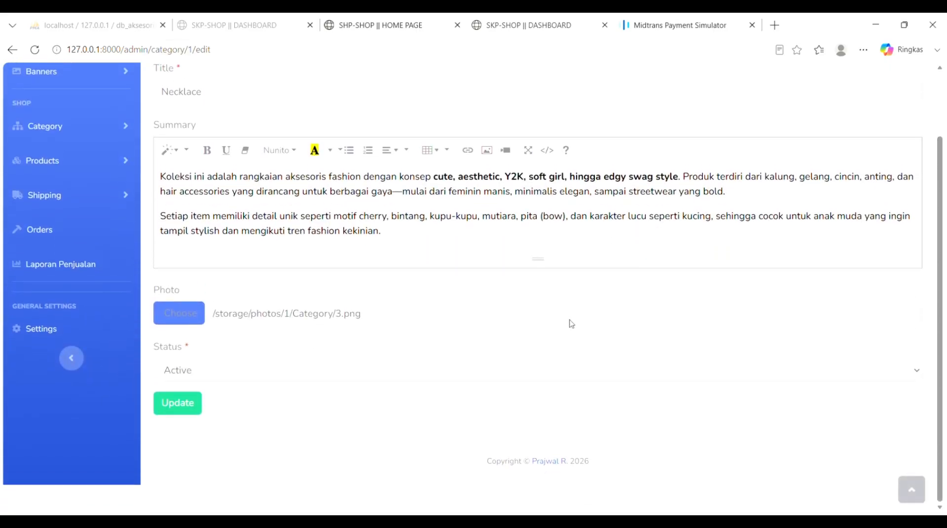
left_click(212, 409)
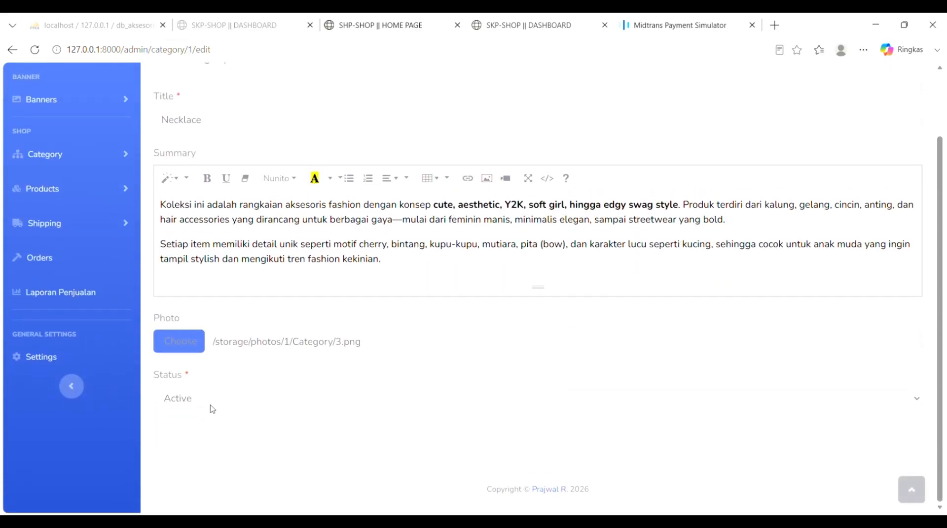
left_click(205, 437)
left_click(228, 404)
left_click(211, 420)
left_click(190, 431)
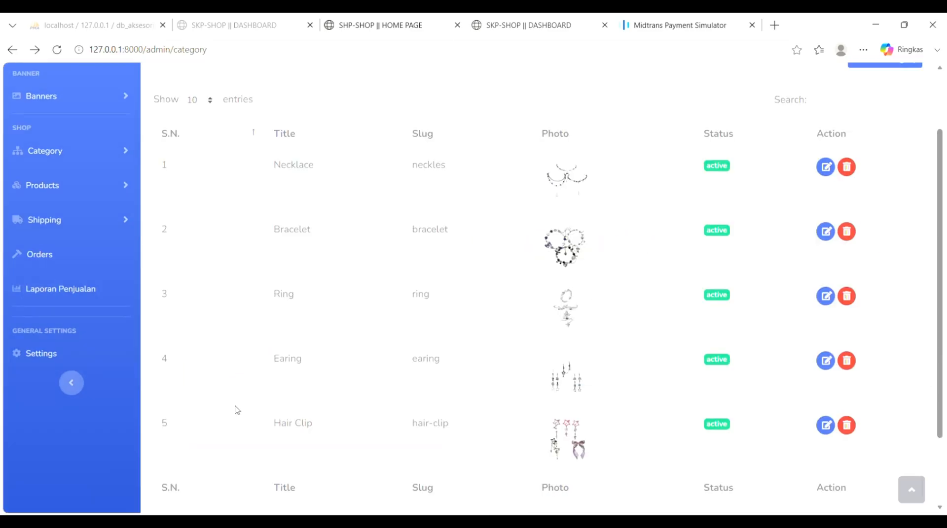
scroll(621, 286, "down", 1)
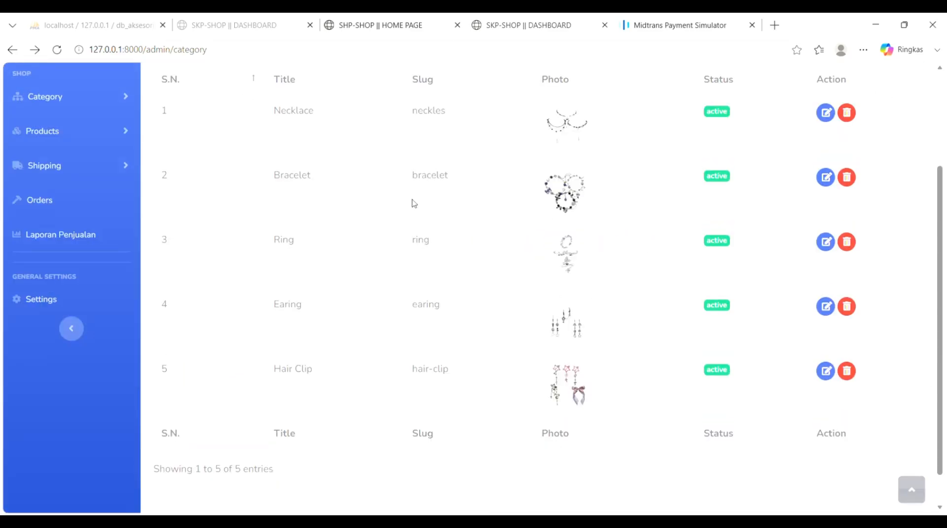
scroll(99, 192, "up", 3)
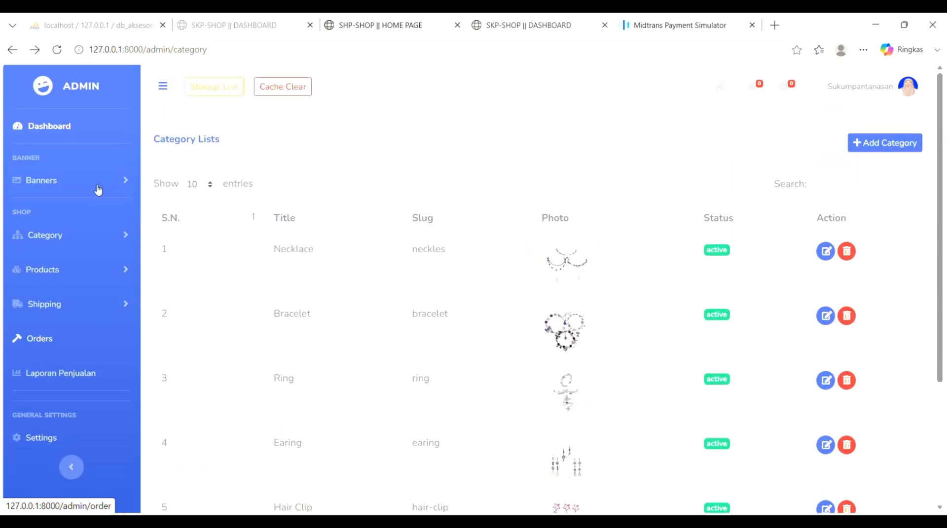
Open the product list and look through the products on its first page.
left_click(54, 270)
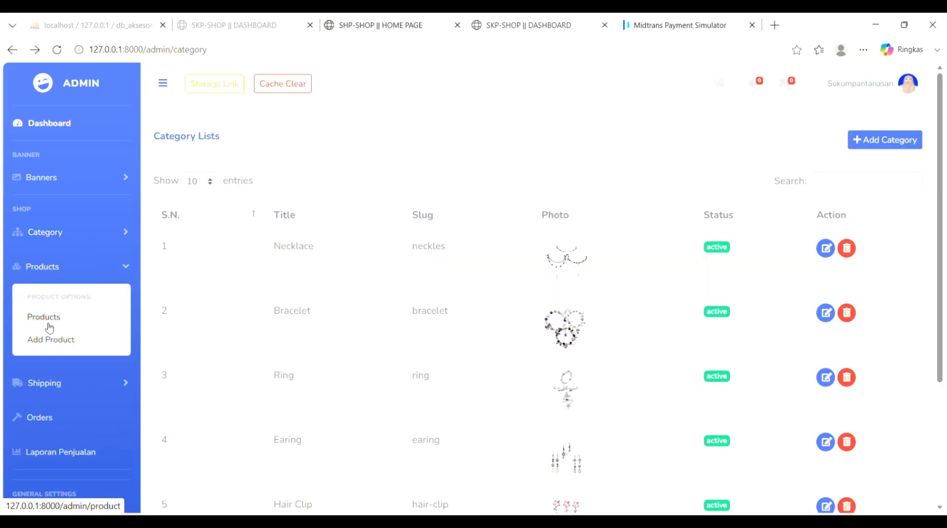
left_click(48, 321)
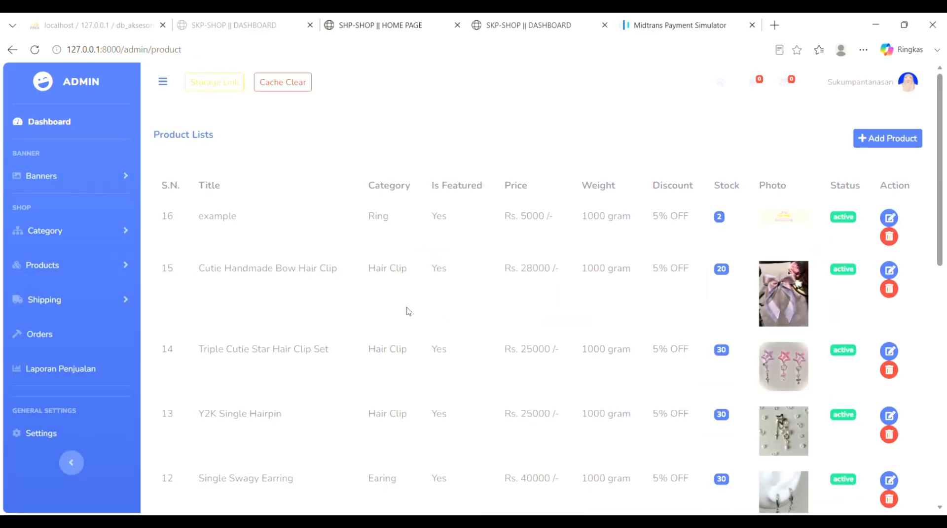
scroll(408, 311, "down", 10)
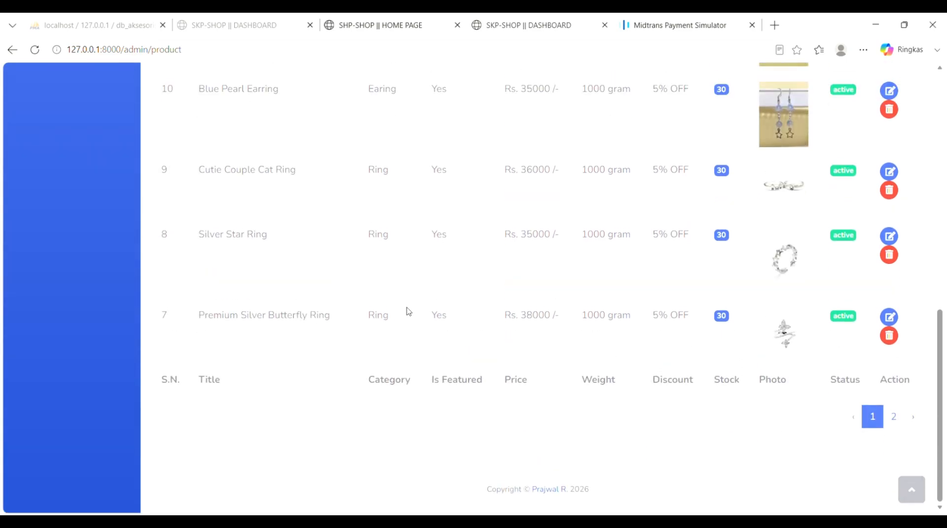
Review the second page of the product list and preview enlarged photos of the Purple Bow and Premium Silver Bow bracelets.
left_click(893, 417)
scroll(623, 403, "down", 5)
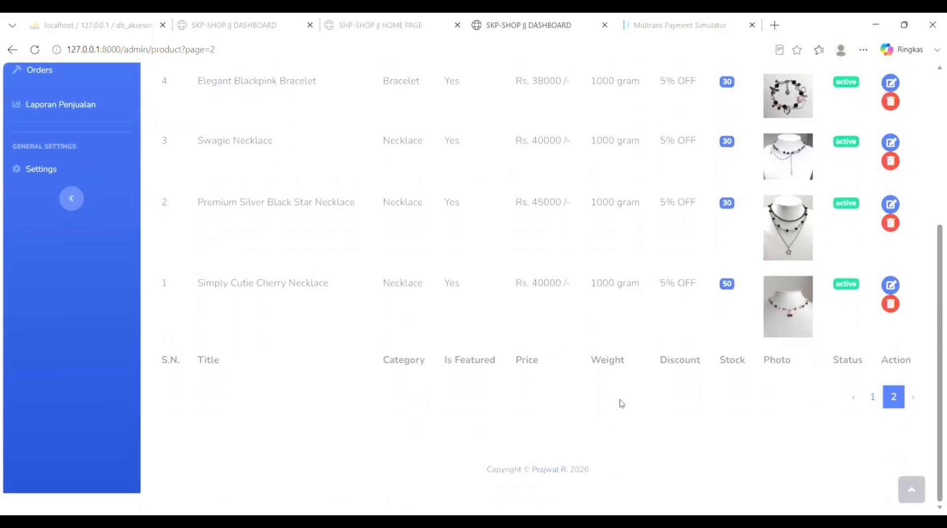
scroll(620, 403, "up", 5)
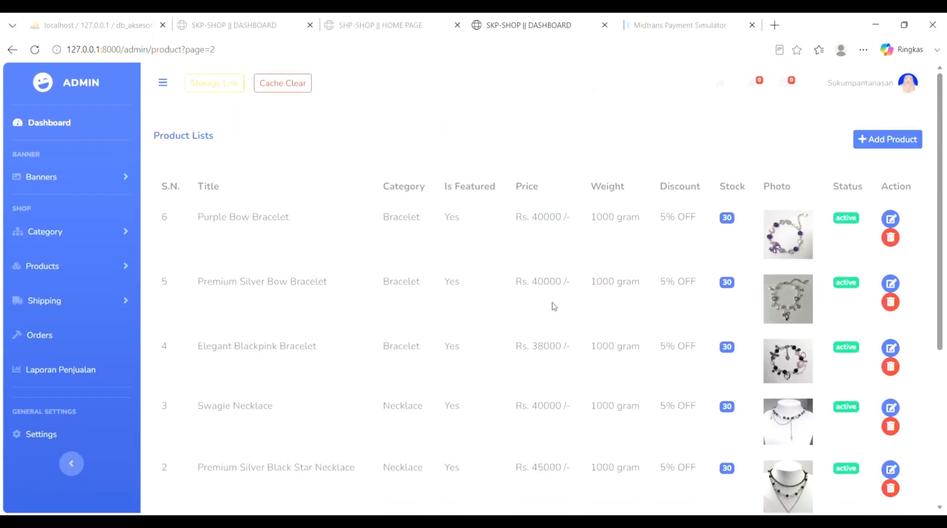
scroll(554, 306, "down", 3)
scroll(554, 306, "up", 3)
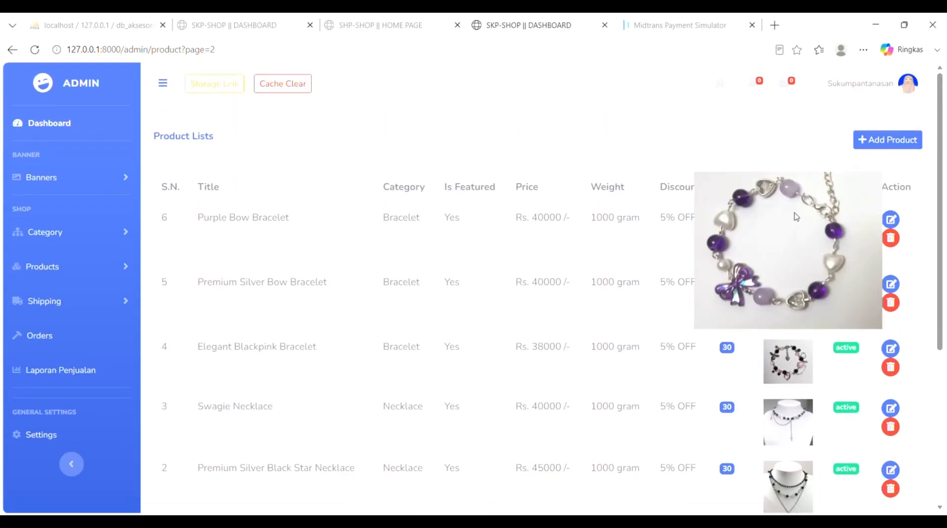
mouse_move(817, 279)
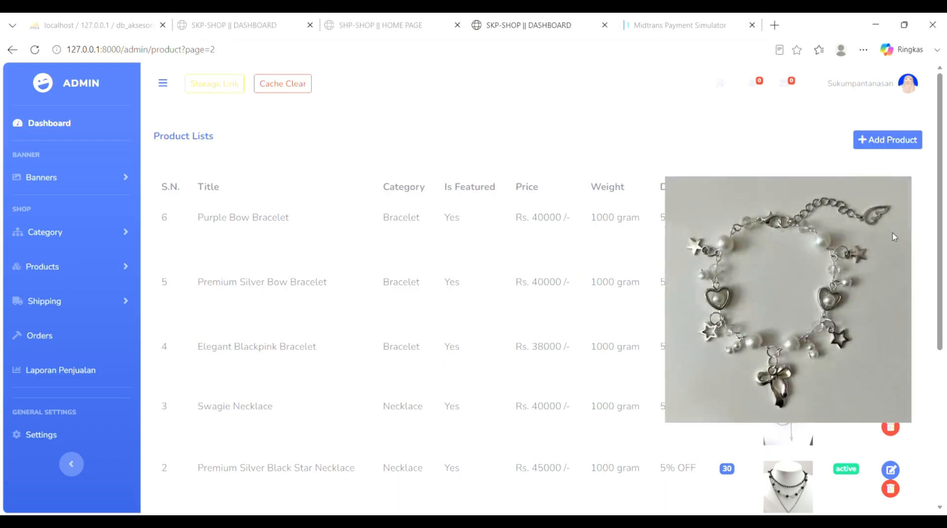
View the shipping list, and open the orders list to look through all customer orders.
left_click(45, 309)
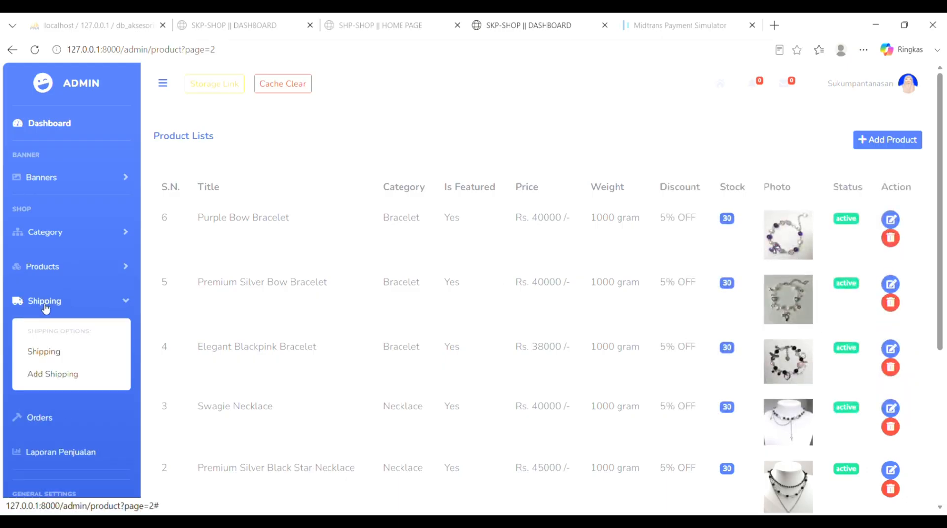
left_click(43, 352)
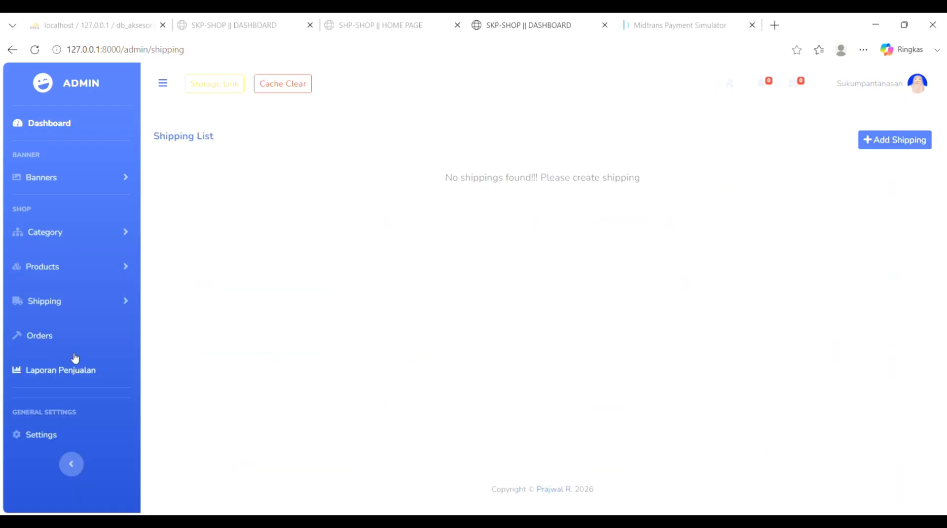
left_click(45, 345)
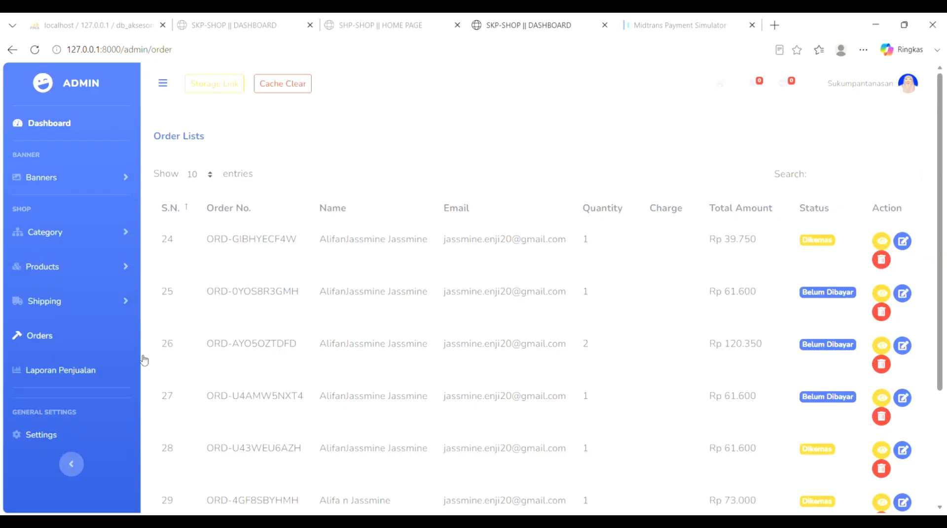
scroll(372, 398, "down", 5)
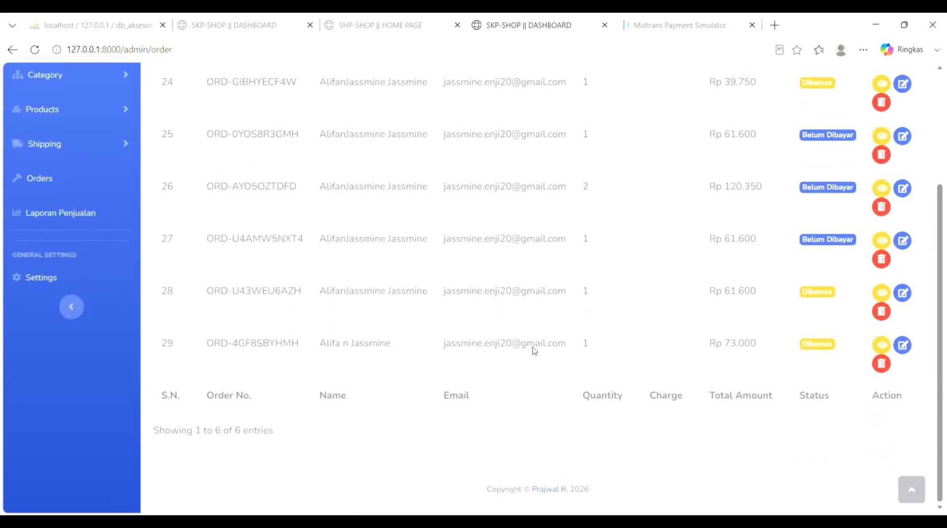
Open the details of the last order in the list and examine its order and shipping information.
left_click(879, 349)
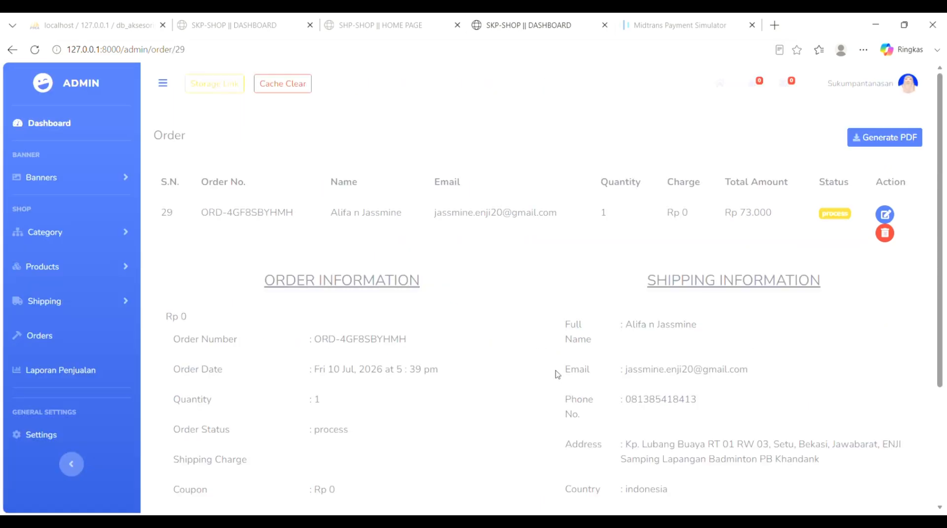
scroll(493, 394, "down", 3)
scroll(380, 345, "up", 2)
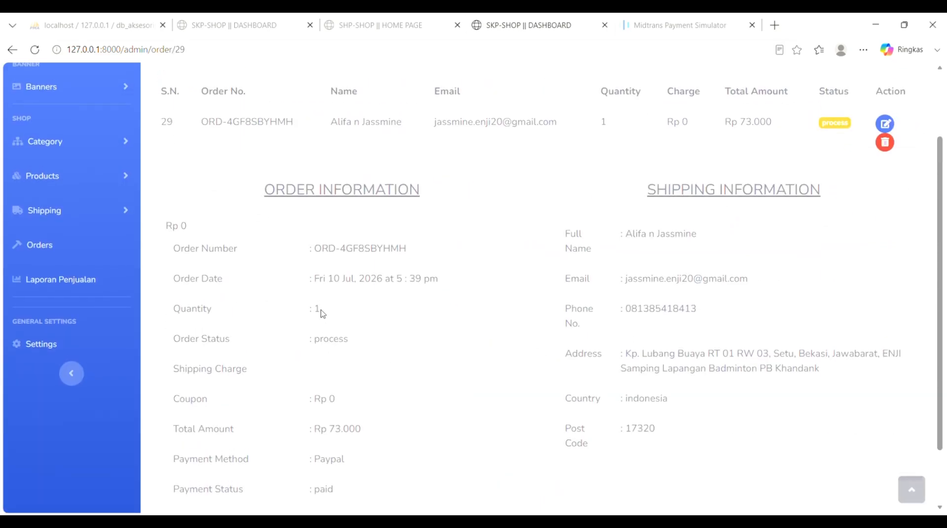
scroll(317, 311, "down", 1)
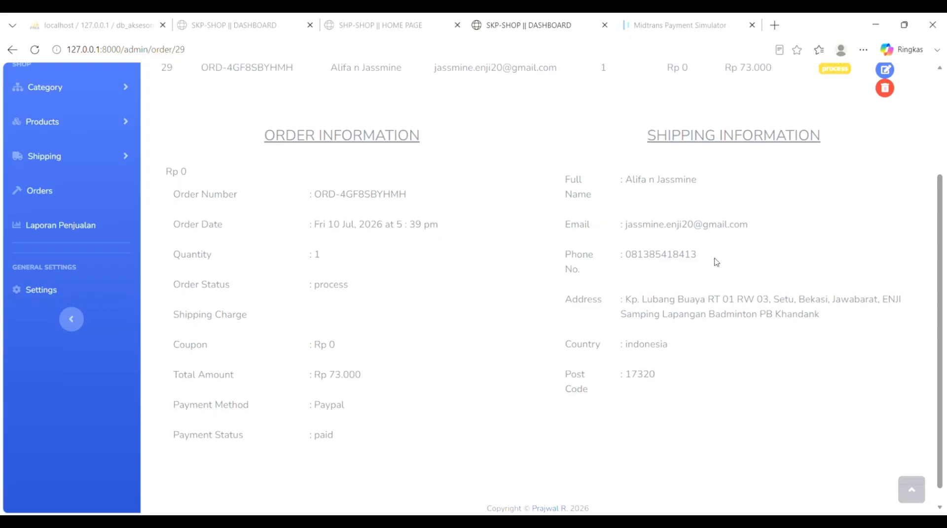
Open the sales report (Laporan Penjualan) and examine its order, revenue and products-sold totals and the sales data table.
scroll(345, 266, "up", 3)
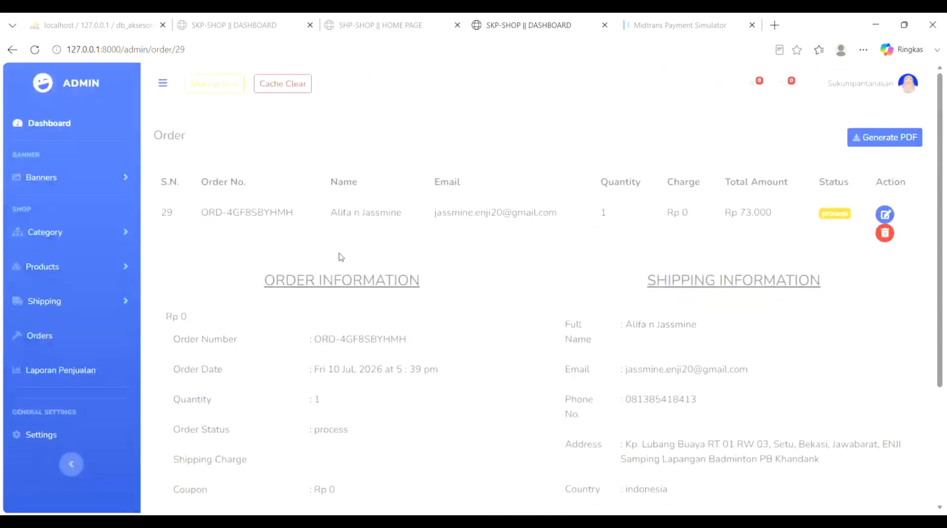
left_click(63, 378)
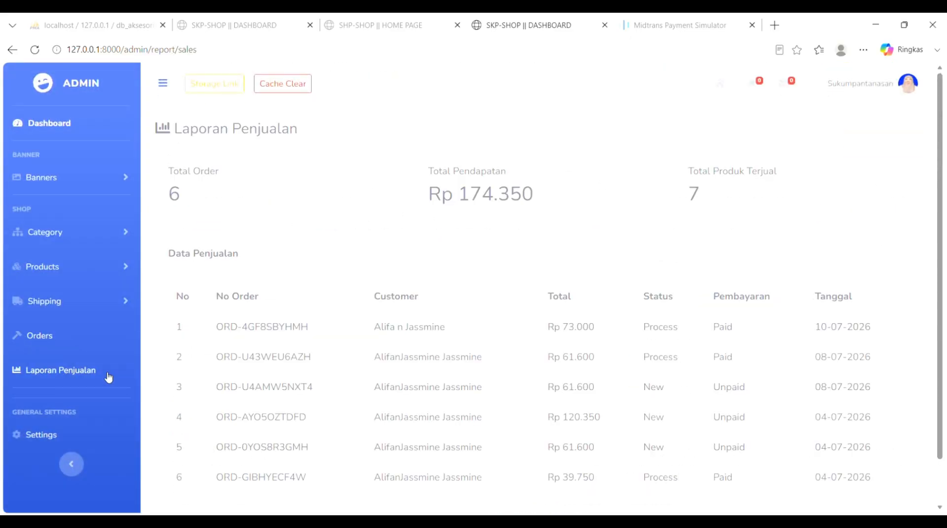
scroll(376, 363, "down", 2)
scroll(376, 376, "up", 2)
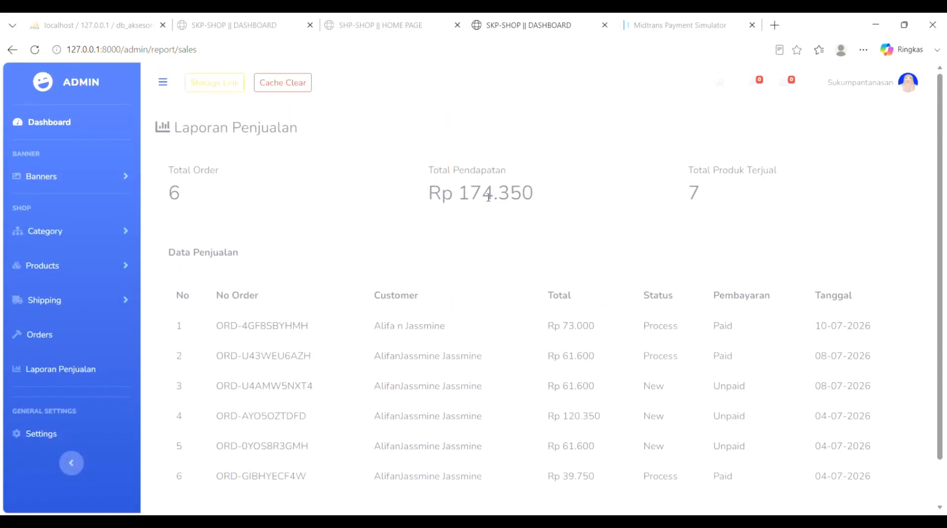
scroll(634, 274, "down", 1)
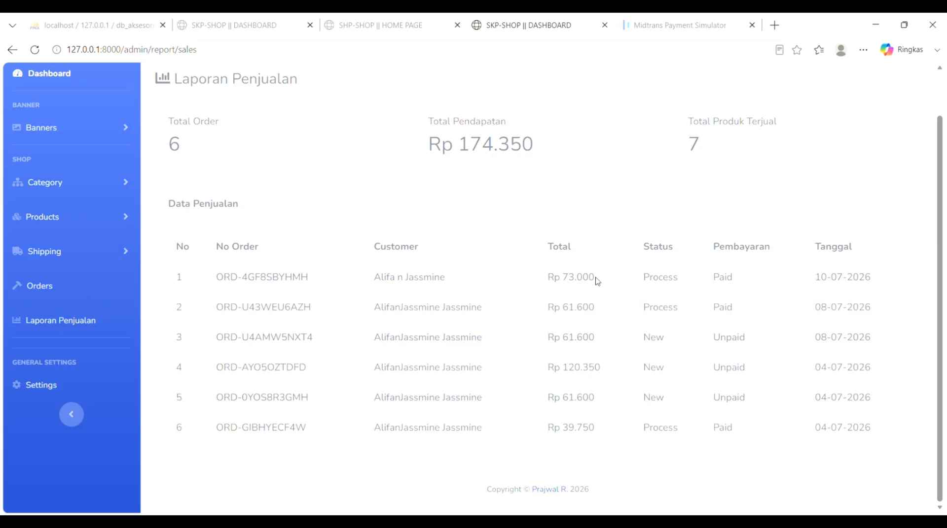
scroll(599, 321, "up", 2)
scroll(444, 369, "down", 2)
scroll(297, 365, "up", 1)
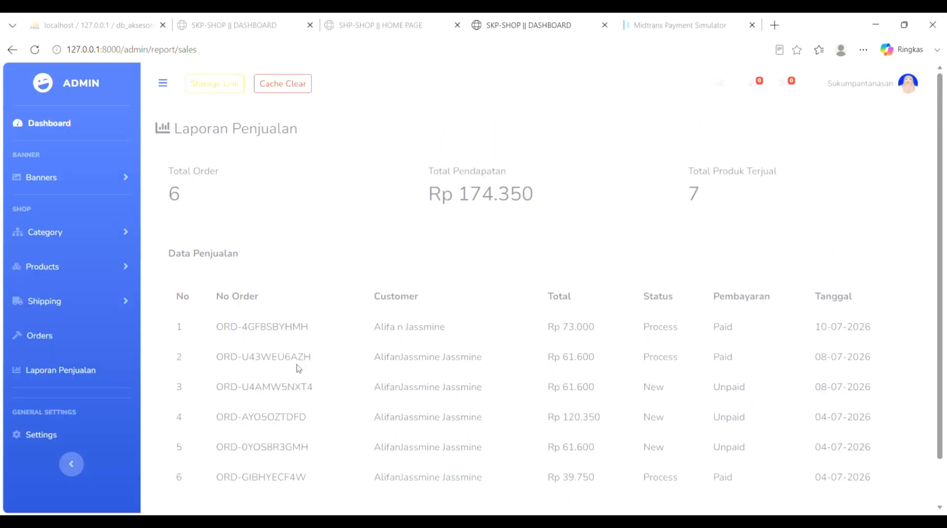
Open the general settings, review the shop descriptions, logo, photo and contact fields, and return to the admin dashboard.
left_click(31, 438)
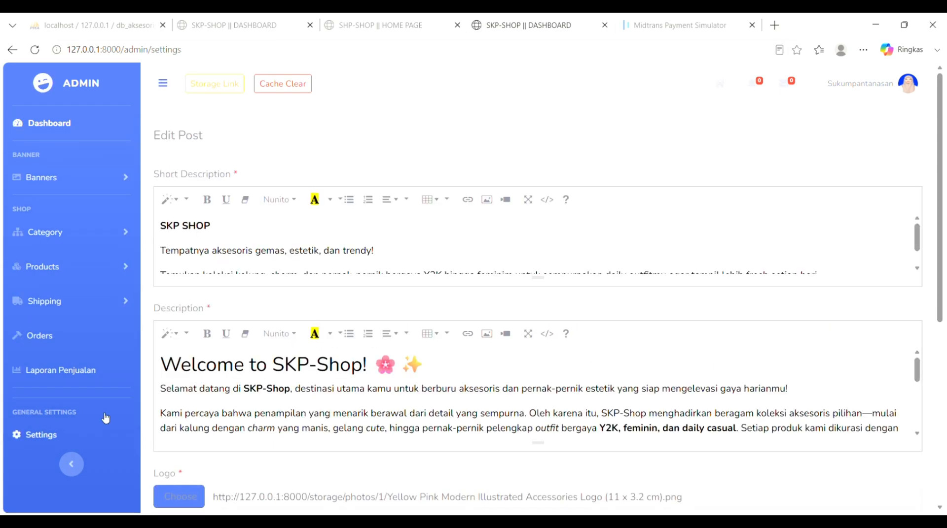
scroll(483, 228, "down", 3)
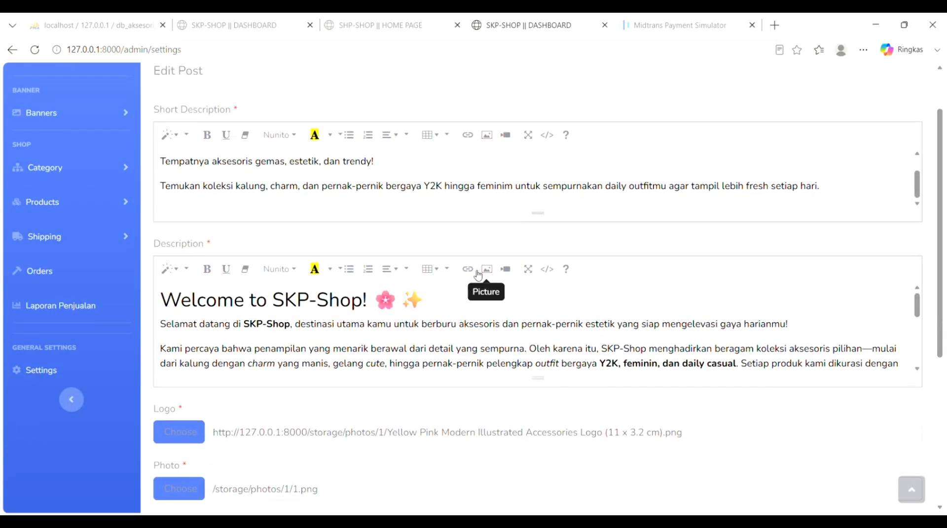
scroll(478, 275, "down", 5)
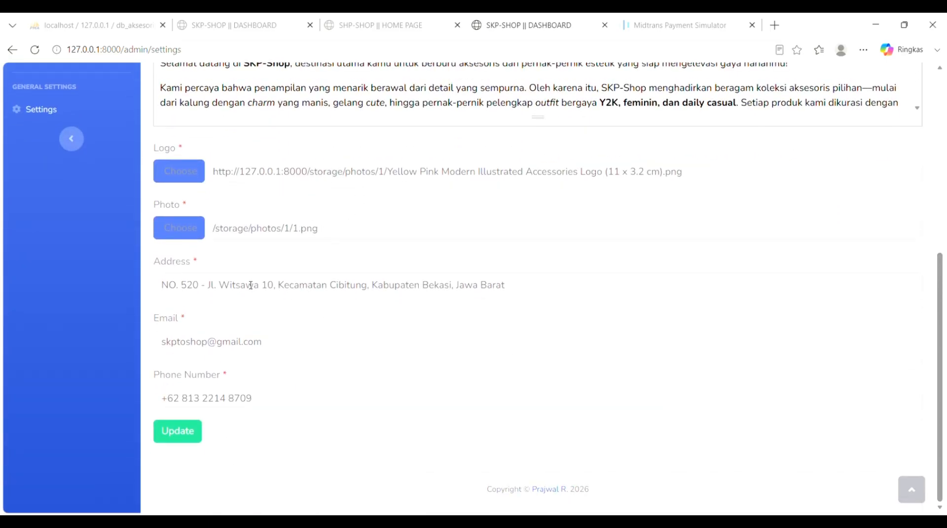
scroll(266, 366, "up", 6)
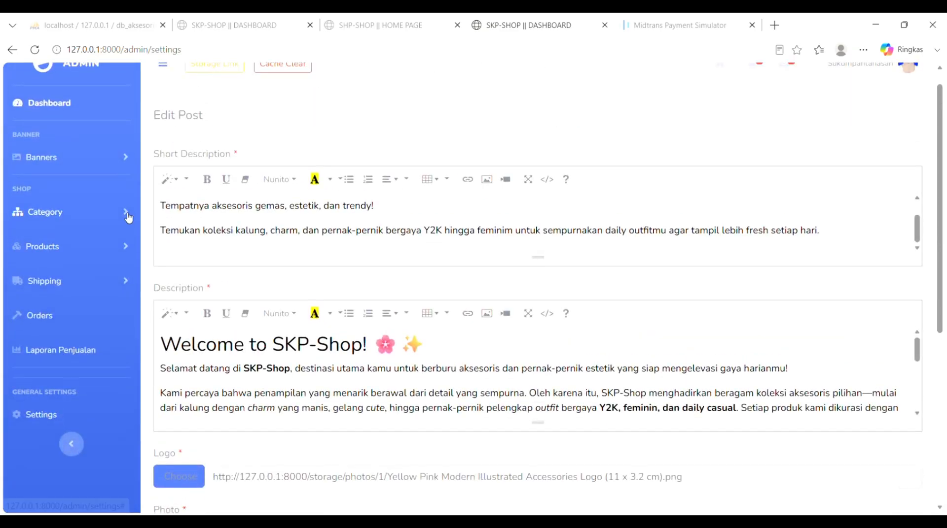
left_click(50, 123)
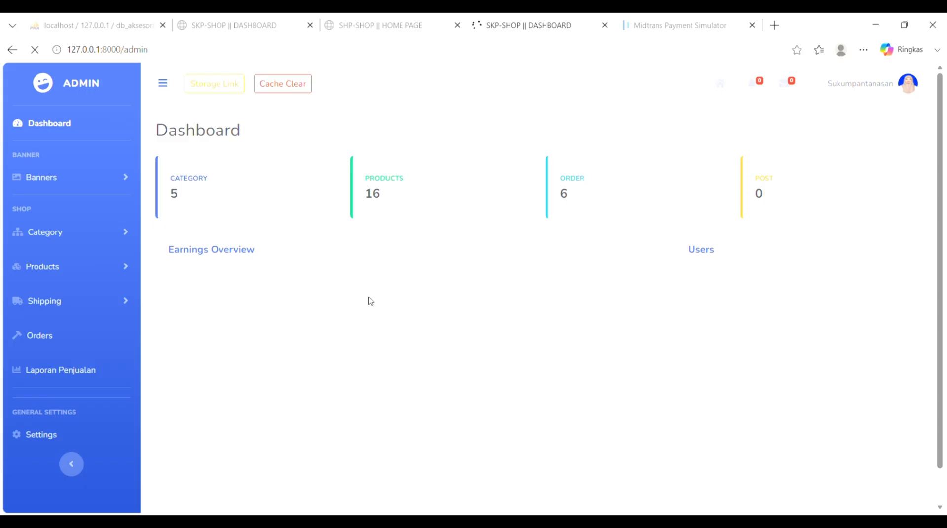
Switch to the storefront home page and look through its banner, trending items, necklace promotions and footer.
left_click(397, 28)
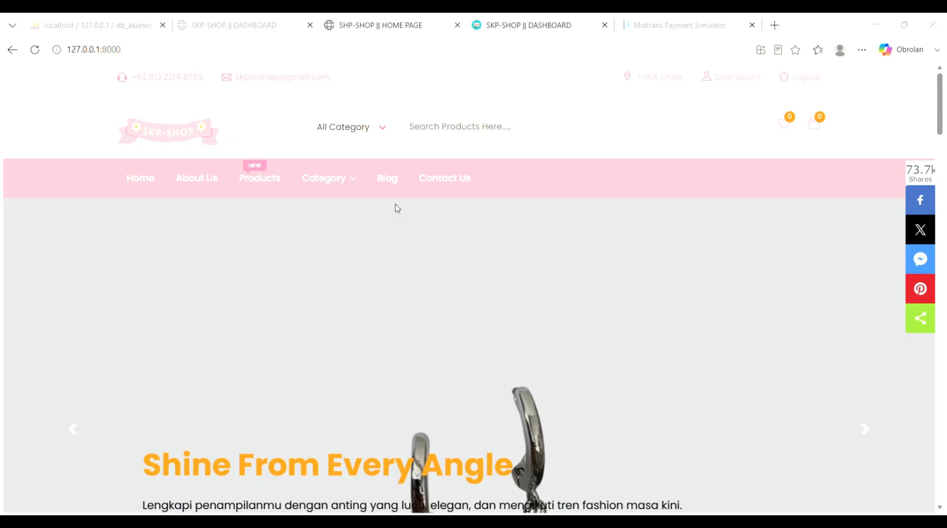
scroll(397, 208, "down", 15)
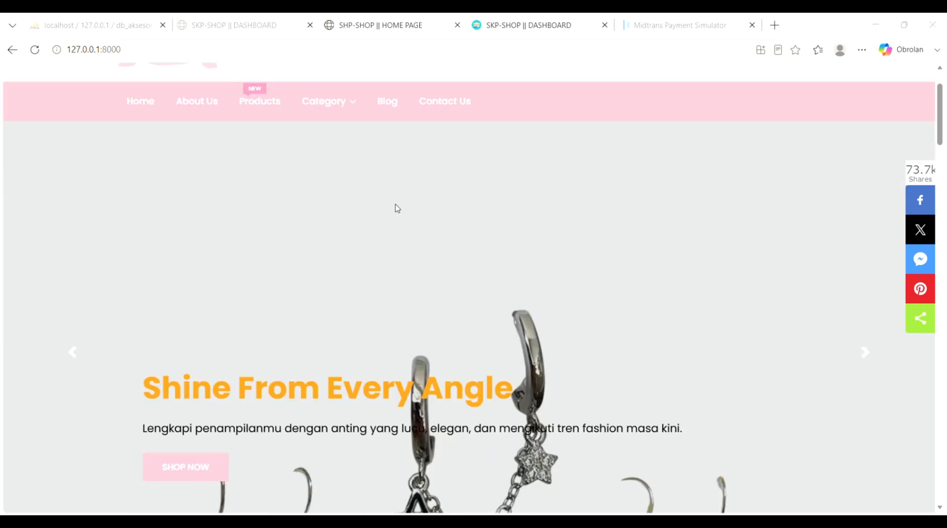
scroll(397, 208, "down", 12)
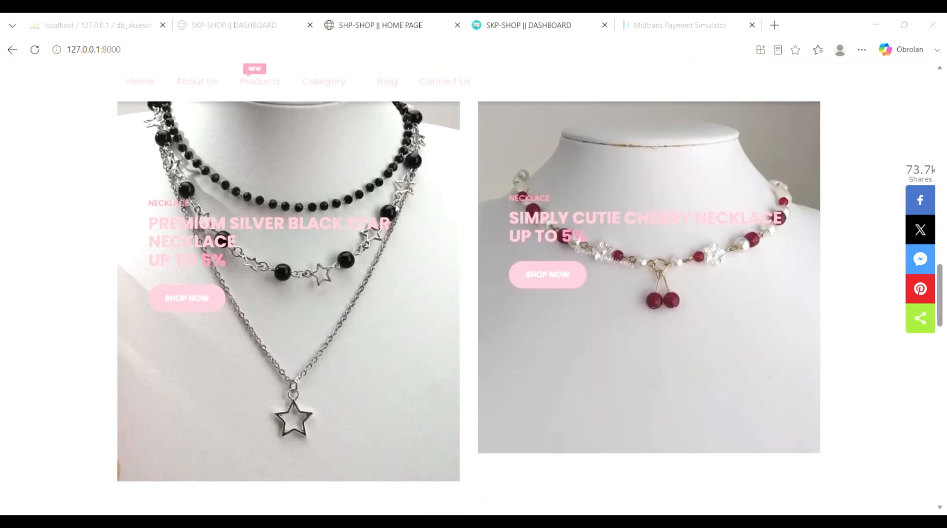
scroll(396, 208, "down", 10)
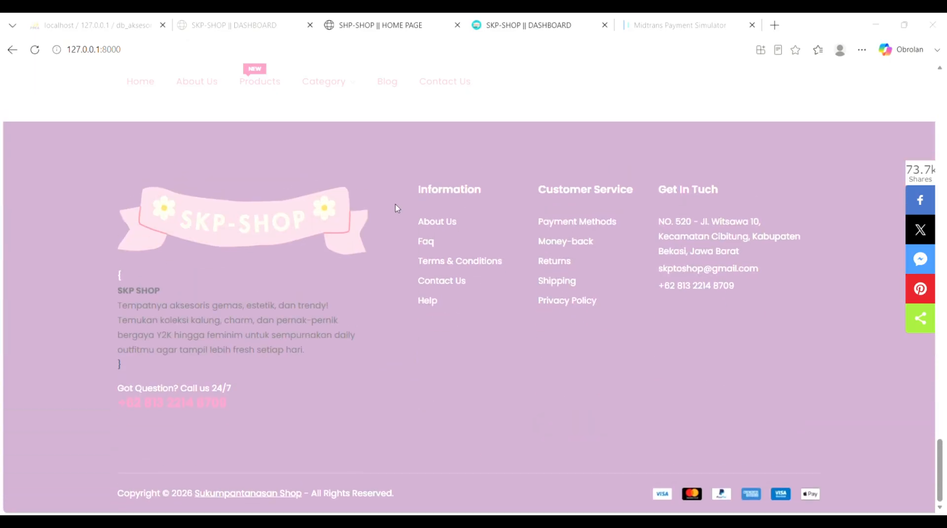
scroll(396, 208, "up", 20)
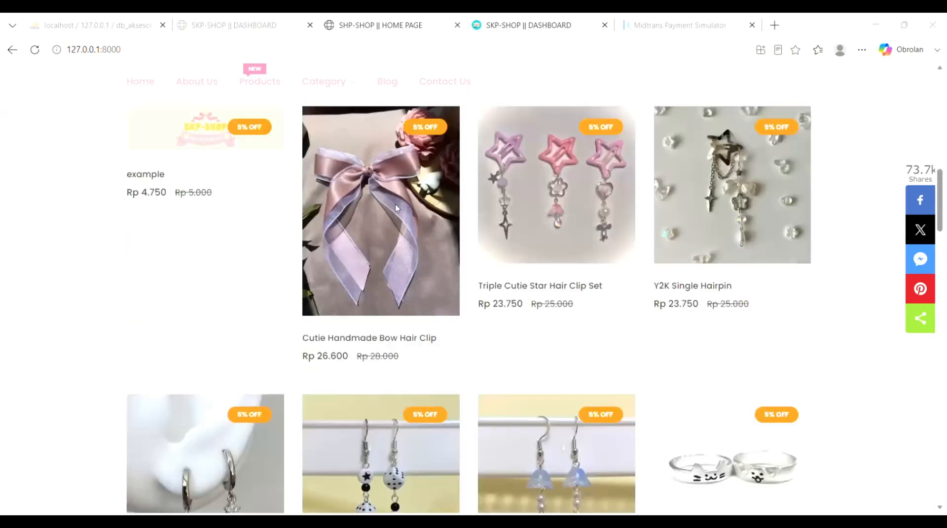
scroll(396, 207, "up", 10)
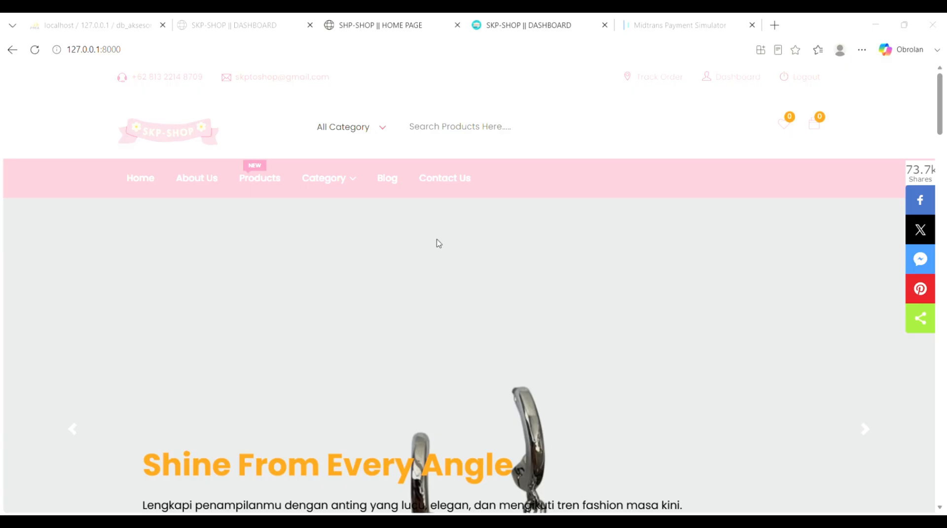
scroll(438, 244, "down", 15)
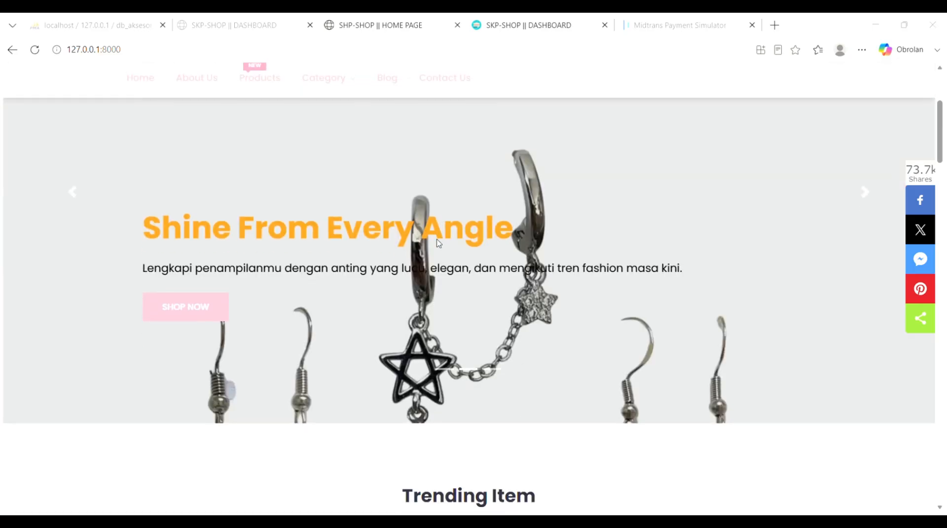
scroll(438, 244, "down", 10)
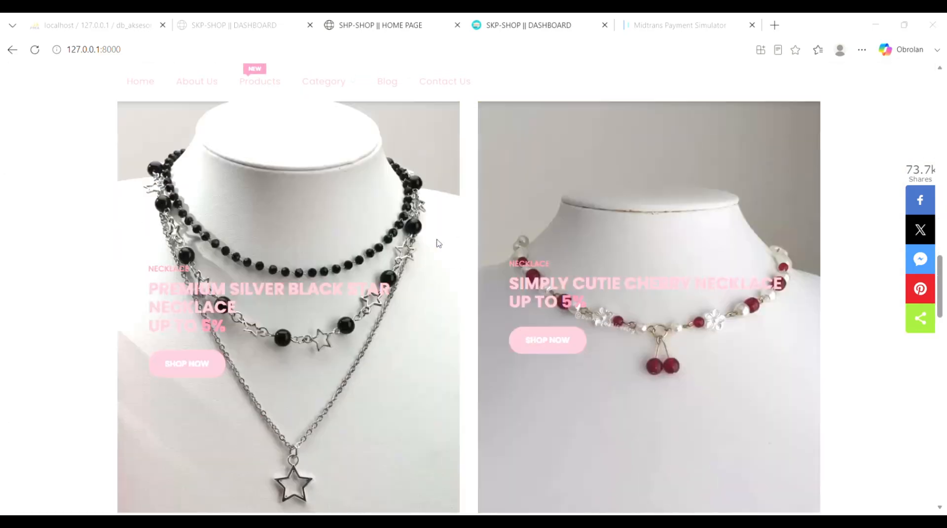
scroll(439, 244, "up", 12)
scroll(439, 244, "up", 10)
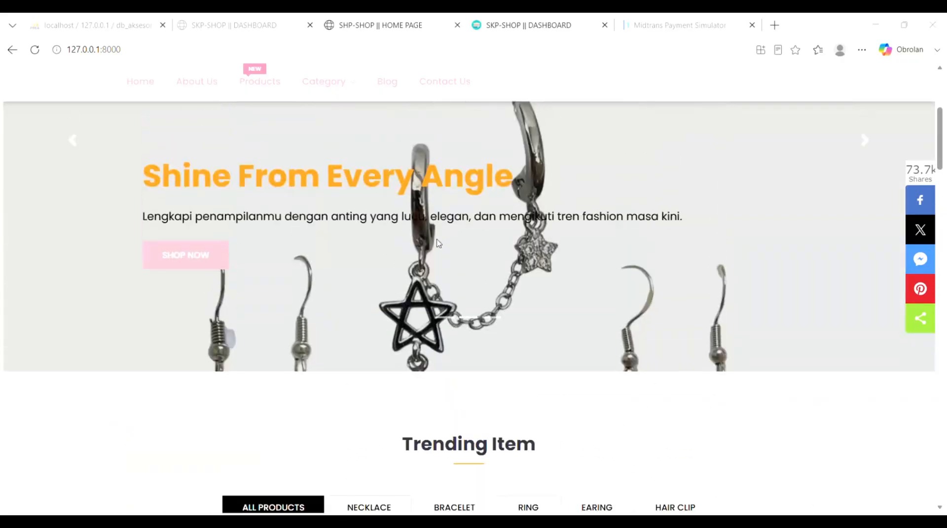